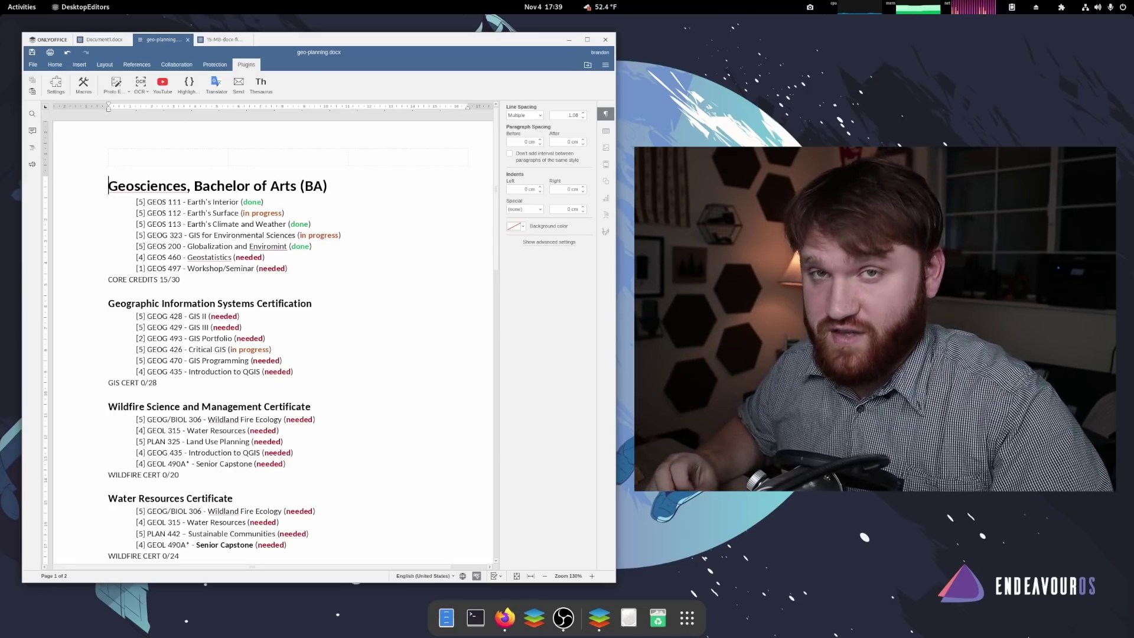
- Show the Home tab's text formatting tools for geo-planning.docx, then bring up Firefox
left_click(57, 68)
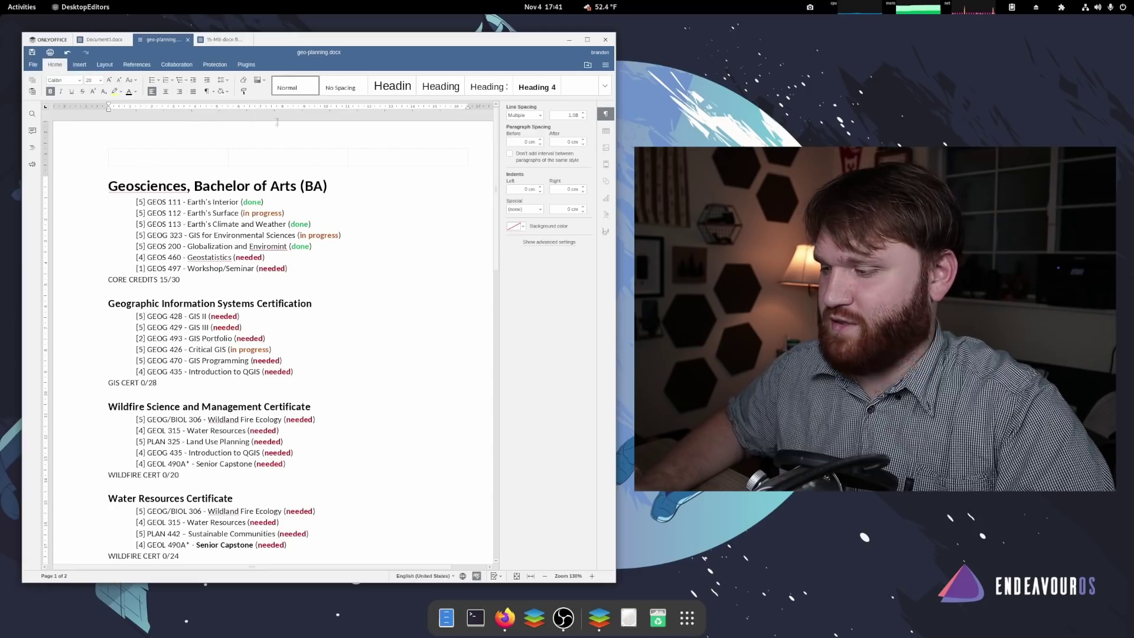
left_click(504, 618)
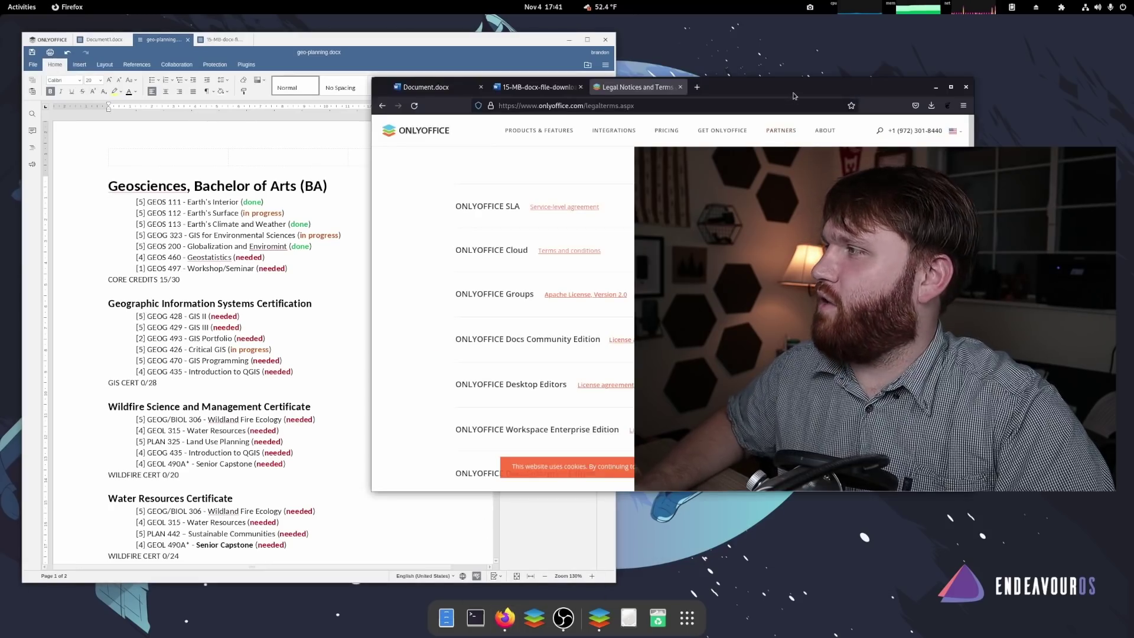
- Move Firefox over the editor, switch to the Word Online Document.docx tab, and narrow the window
left_click_drag(792, 92, 434, 91)
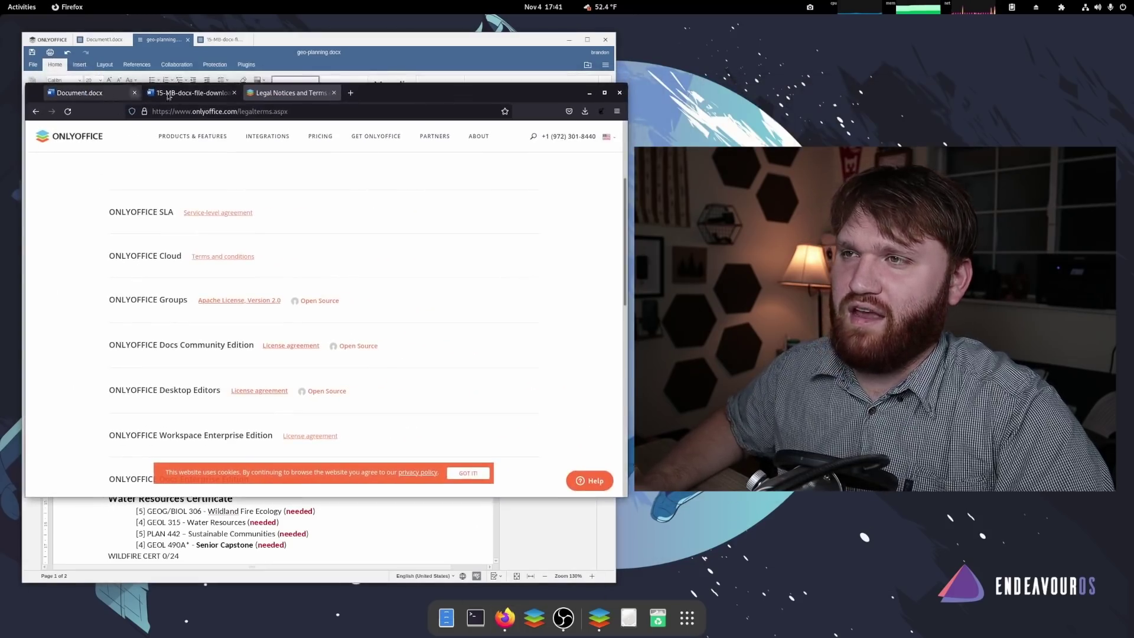
left_click(59, 94)
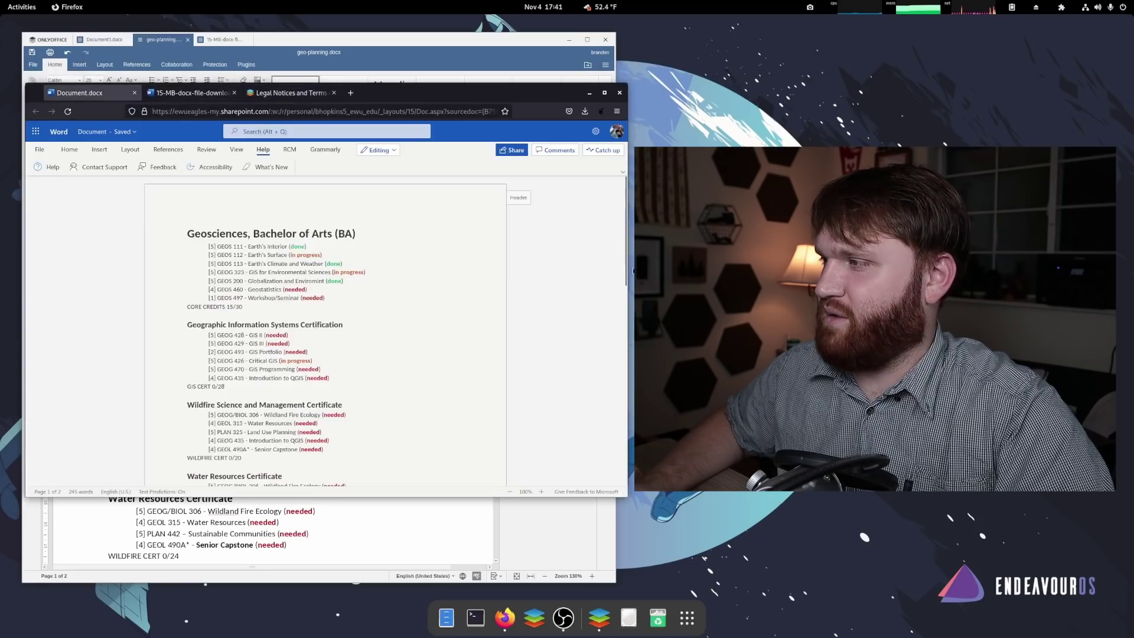
left_click_drag(625, 269, 537, 270)
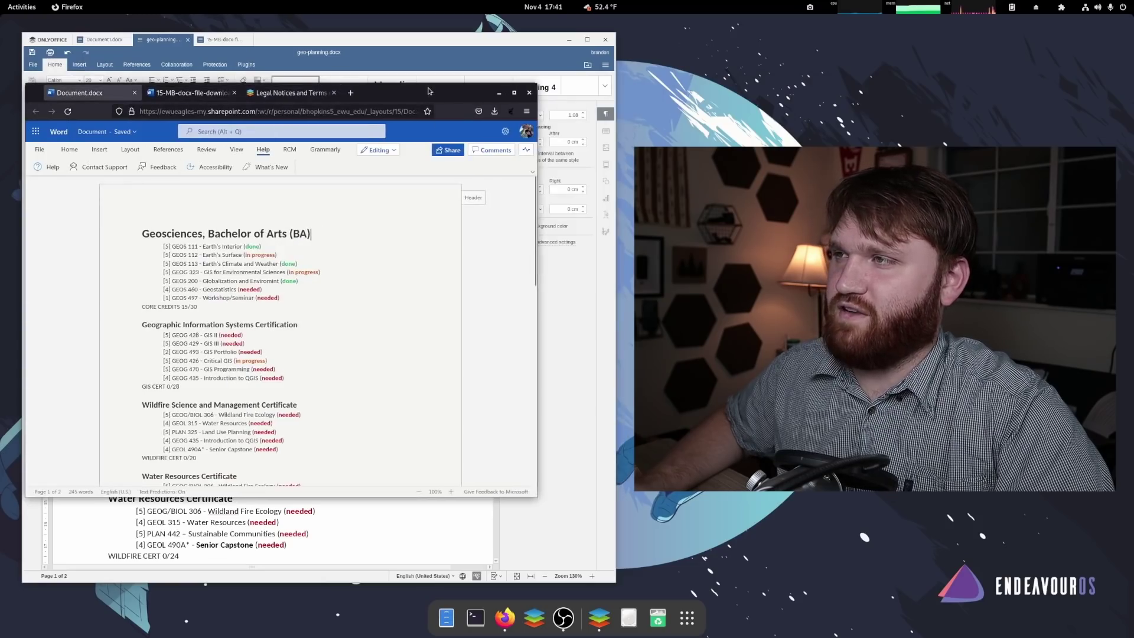
left_click_drag(429, 88, 465, 120)
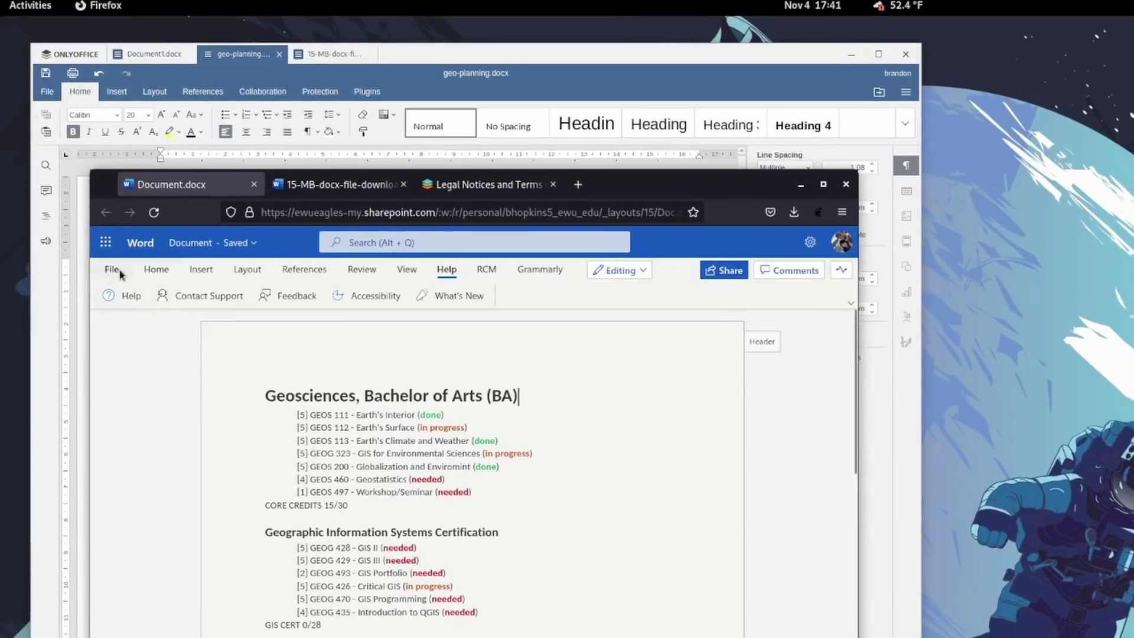
- Check Word Online's File menu, show its Home formatting tools, then hide Firefox
left_click(112, 269)
left_click(632, 362)
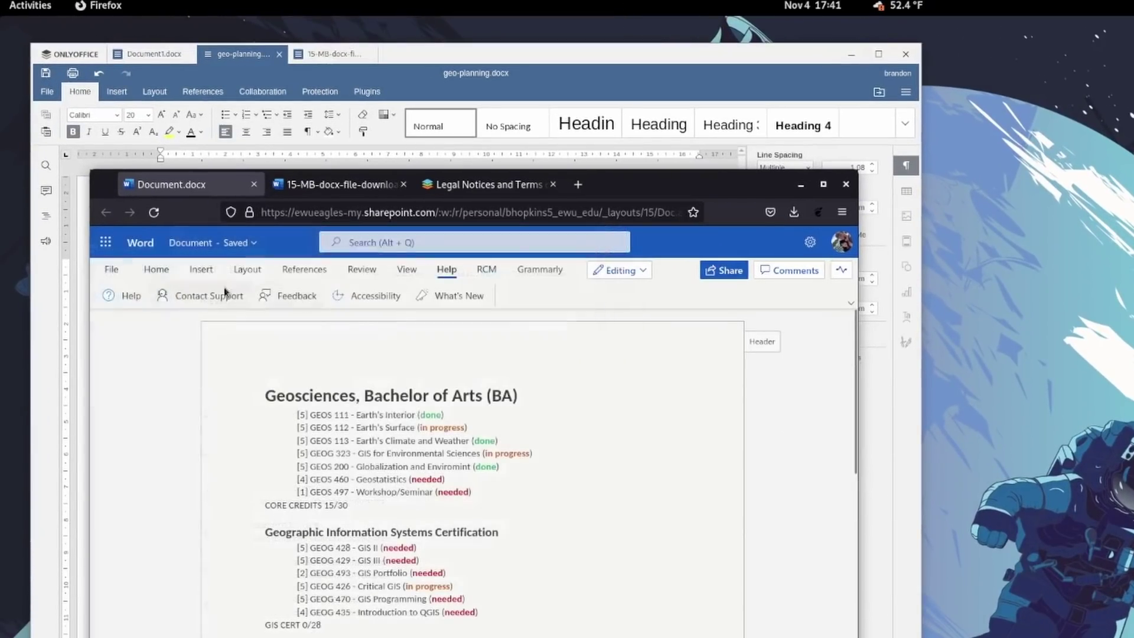
left_click(156, 270)
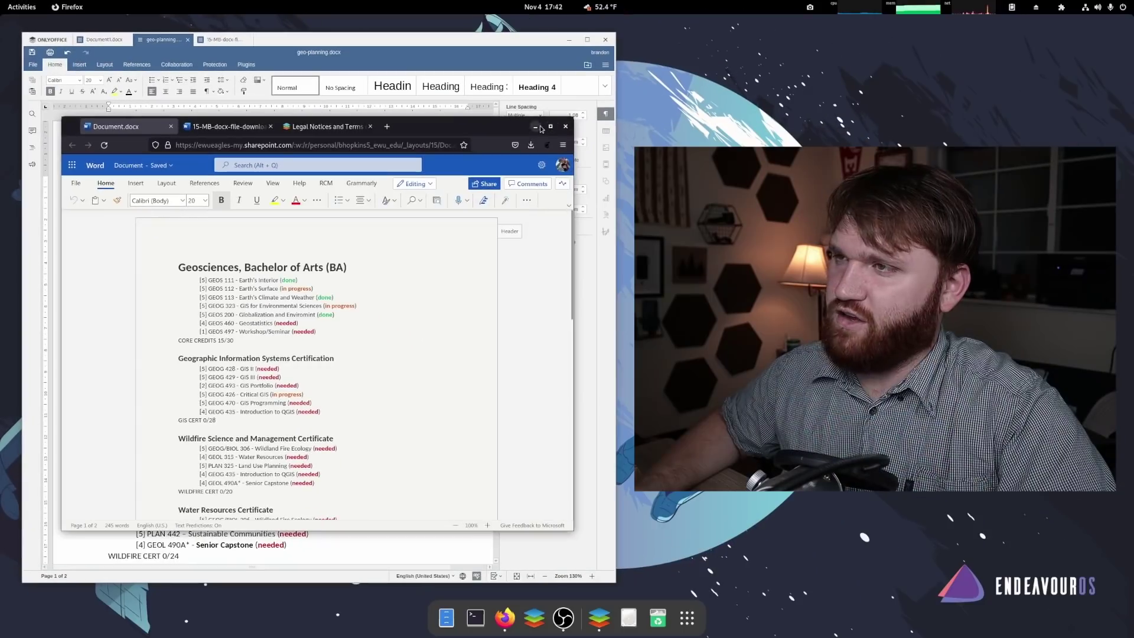
key("super+h")
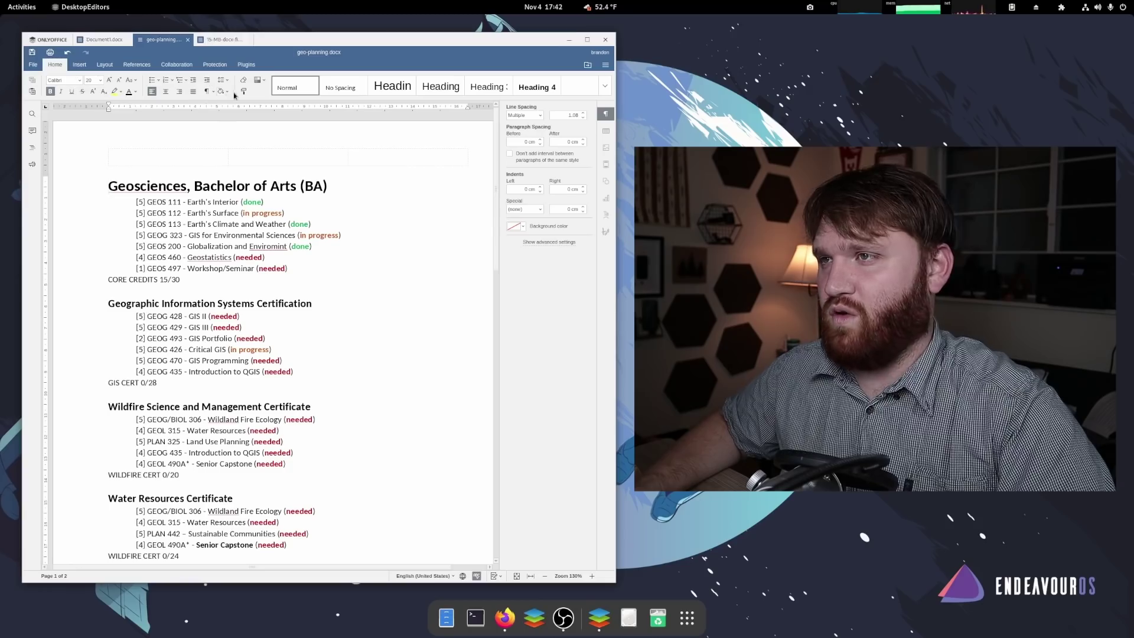
left_click(604, 86)
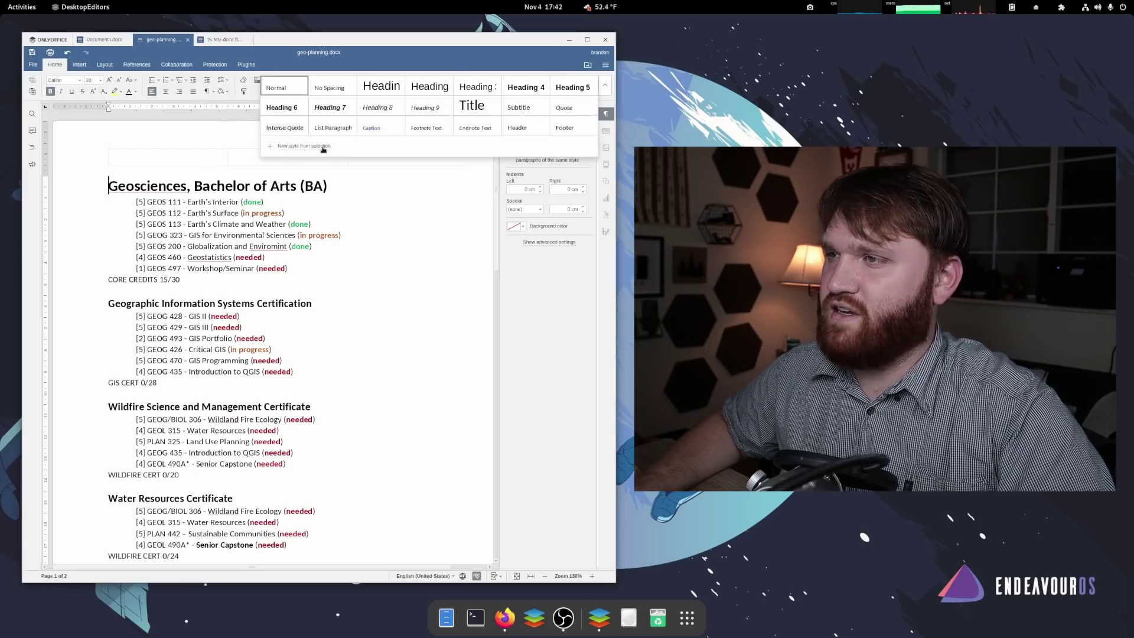
left_click(429, 310)
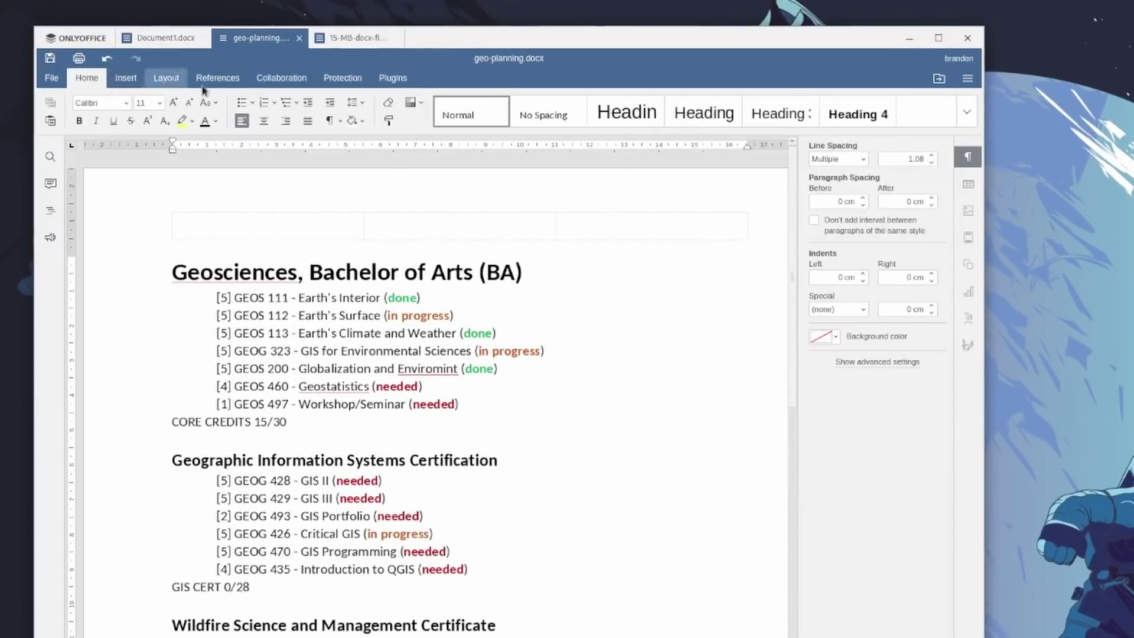
left_click(132, 84)
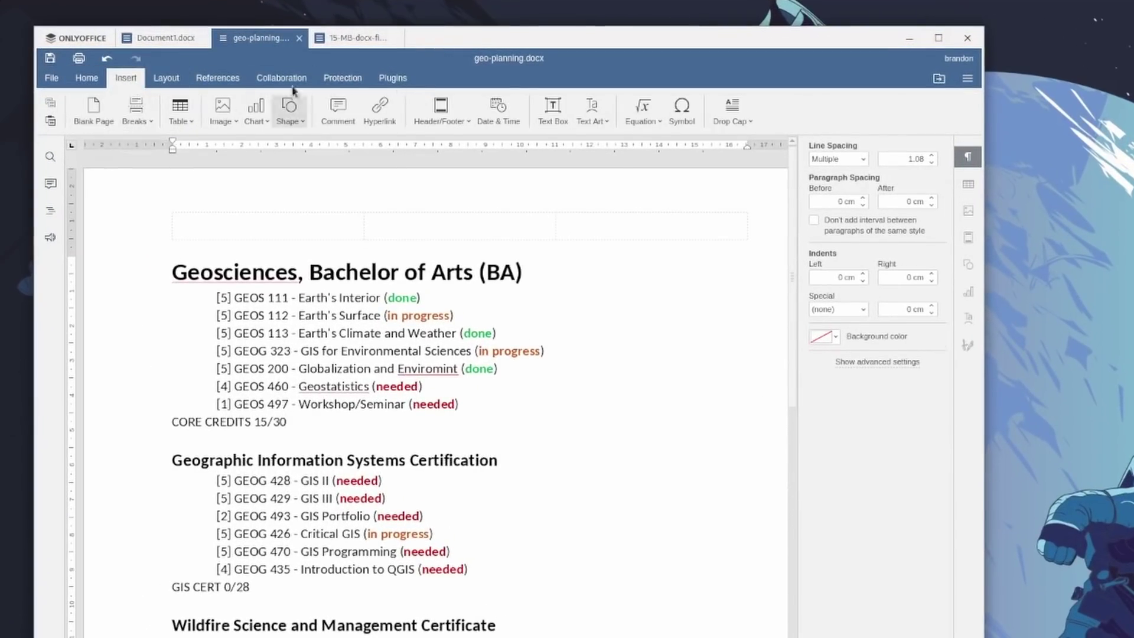
left_click(218, 78)
left_click(89, 126)
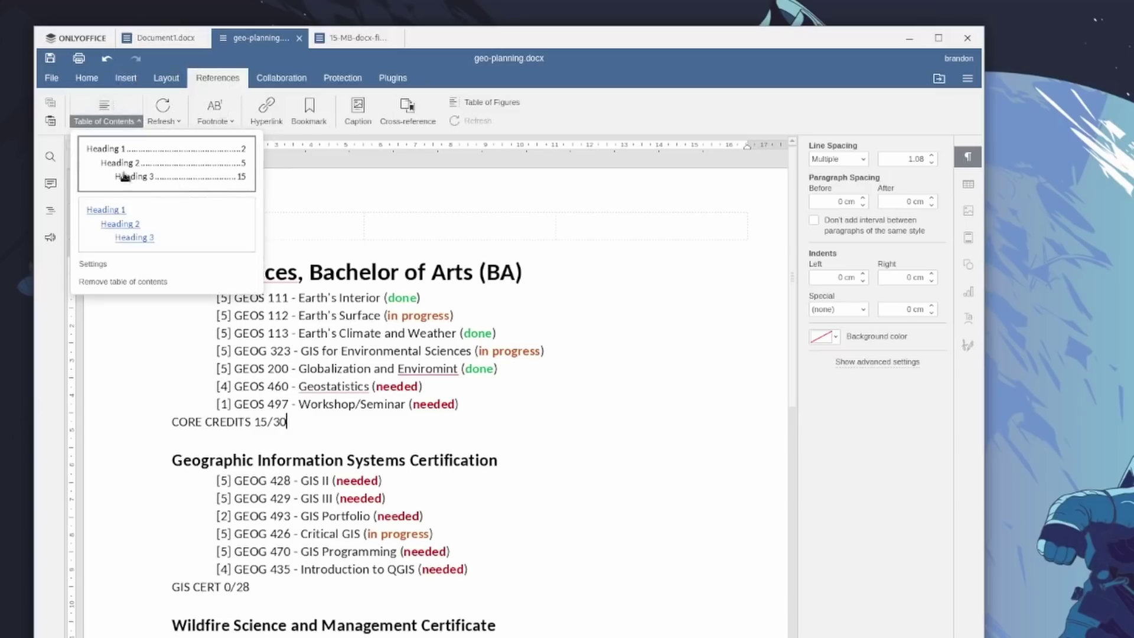
left_click(358, 259)
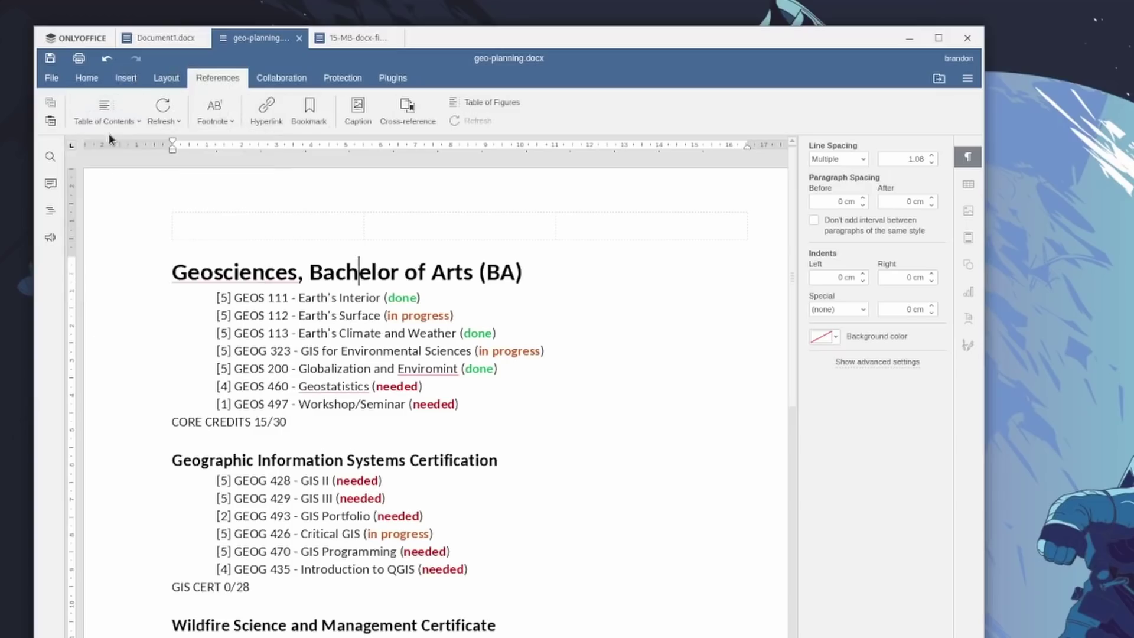
left_click(87, 78)
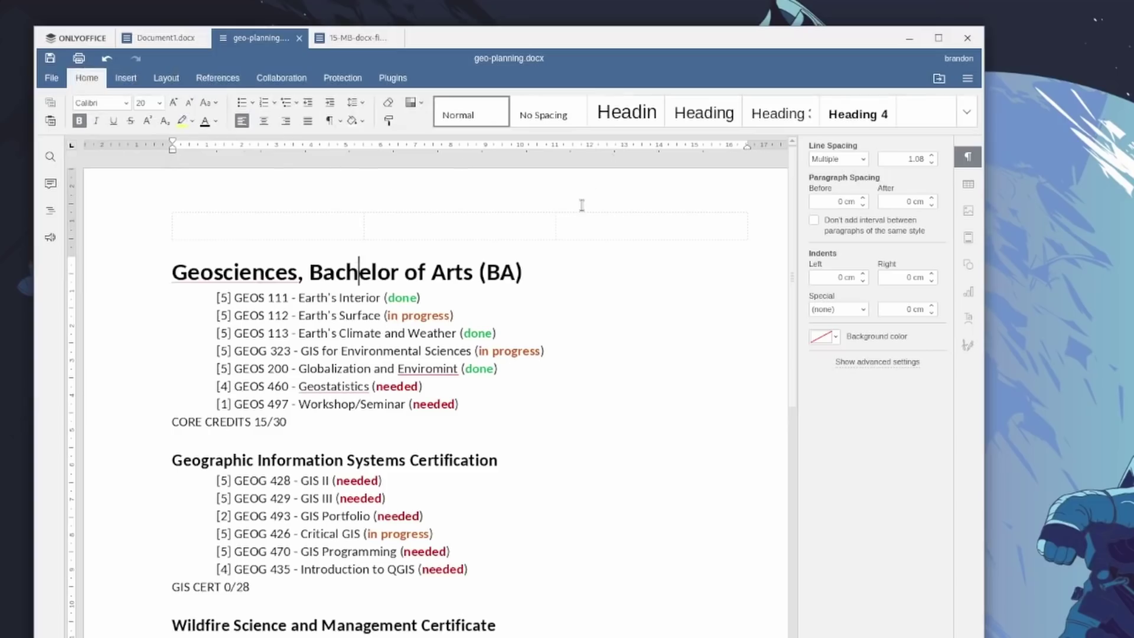
left_click(160, 82)
left_click(87, 78)
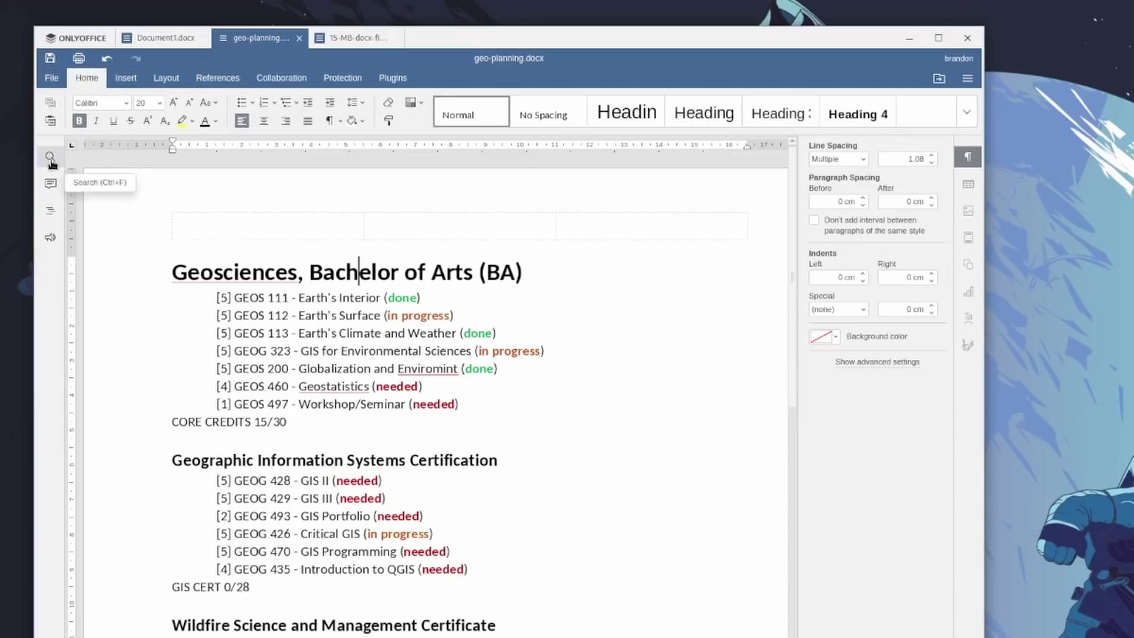
left_click(50, 214)
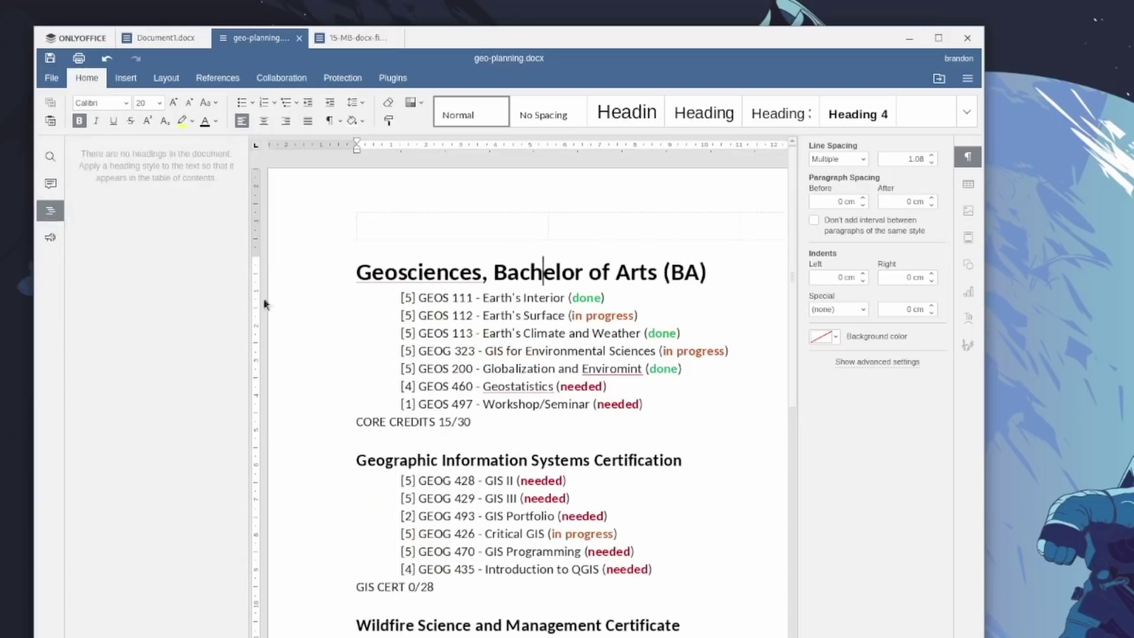
left_click(50, 211)
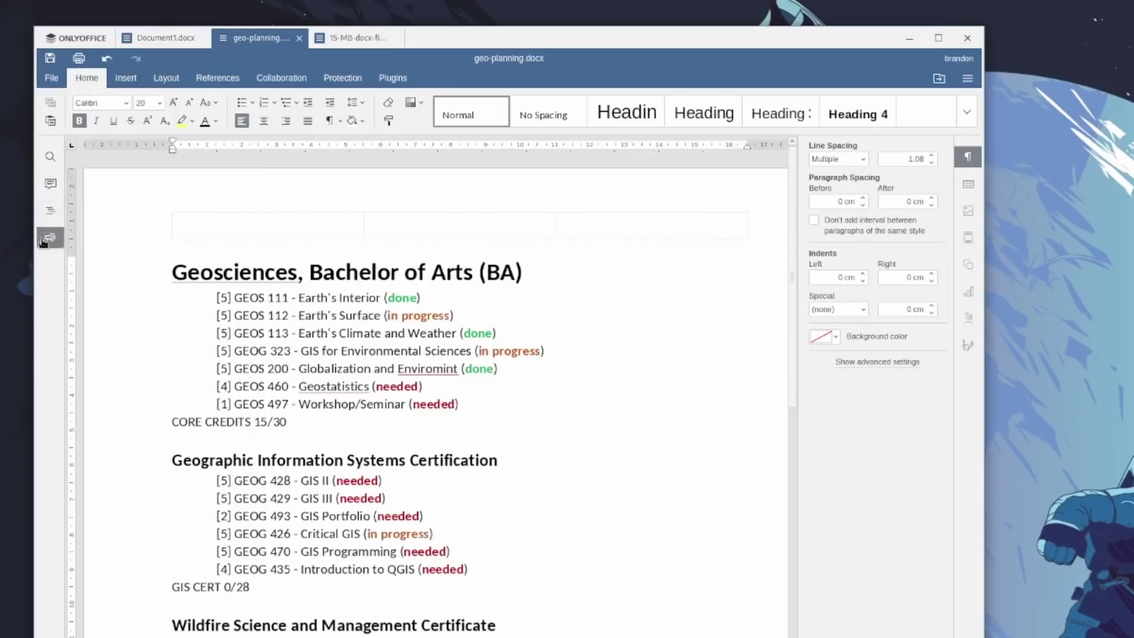
left_click(42, 240)
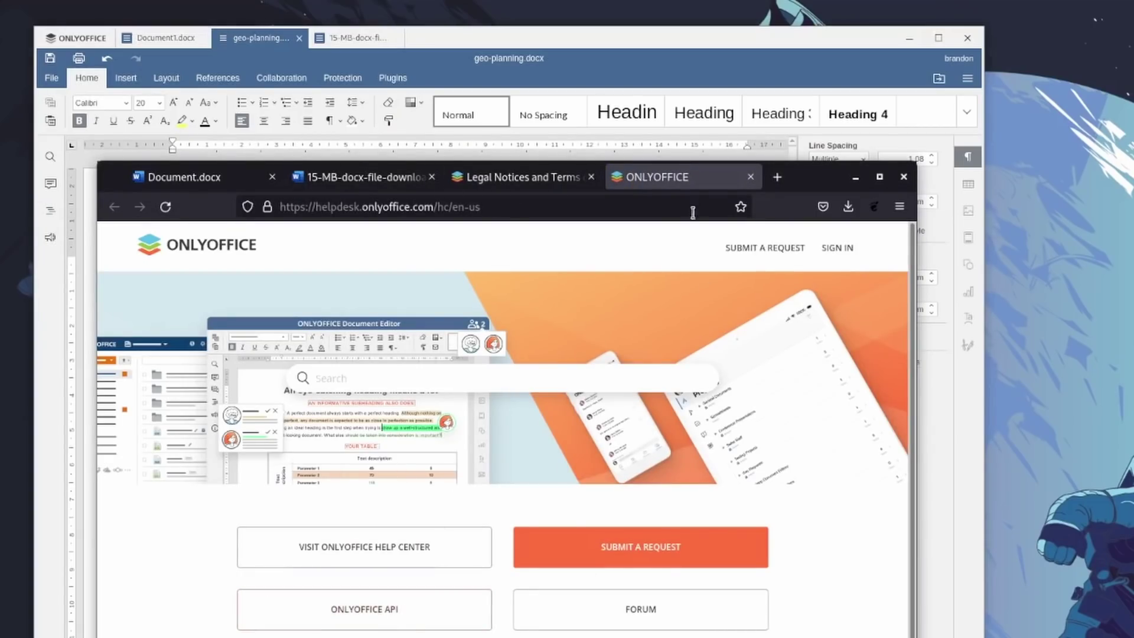
left_click(592, 56)
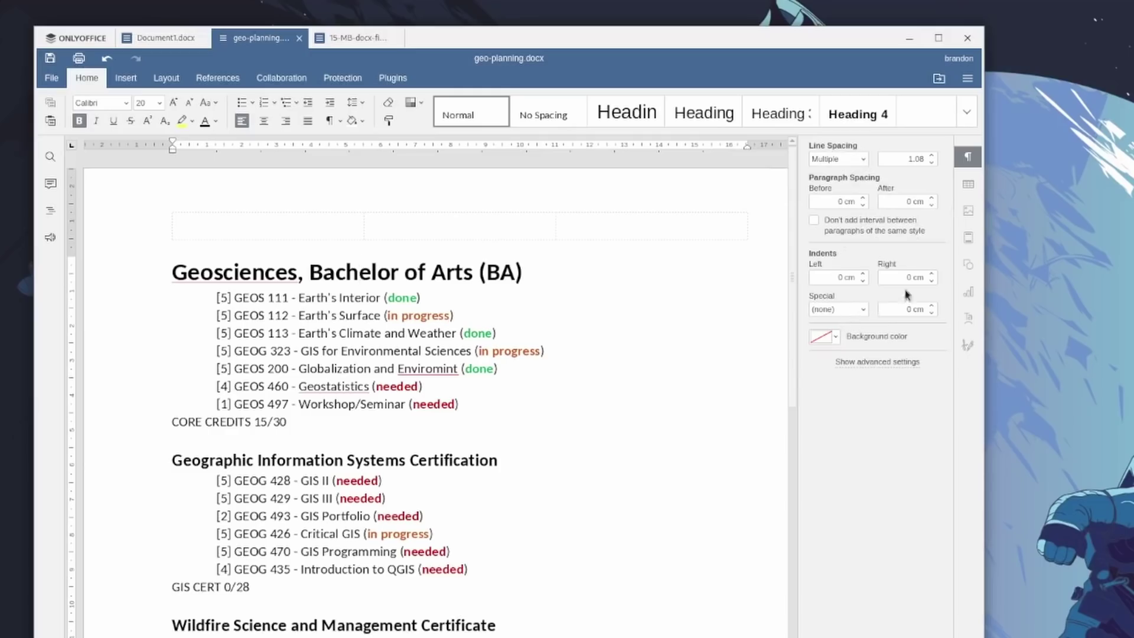
key("Down")
left_click(865, 362)
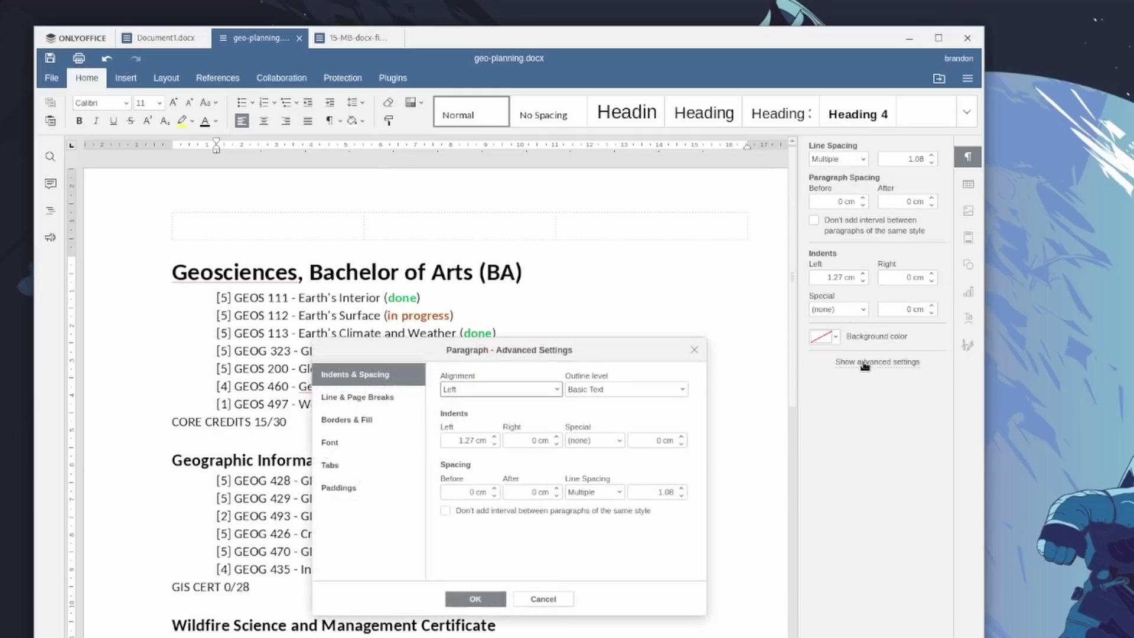
left_click(354, 397)
left_click(349, 420)
left_click(338, 442)
left_click(346, 488)
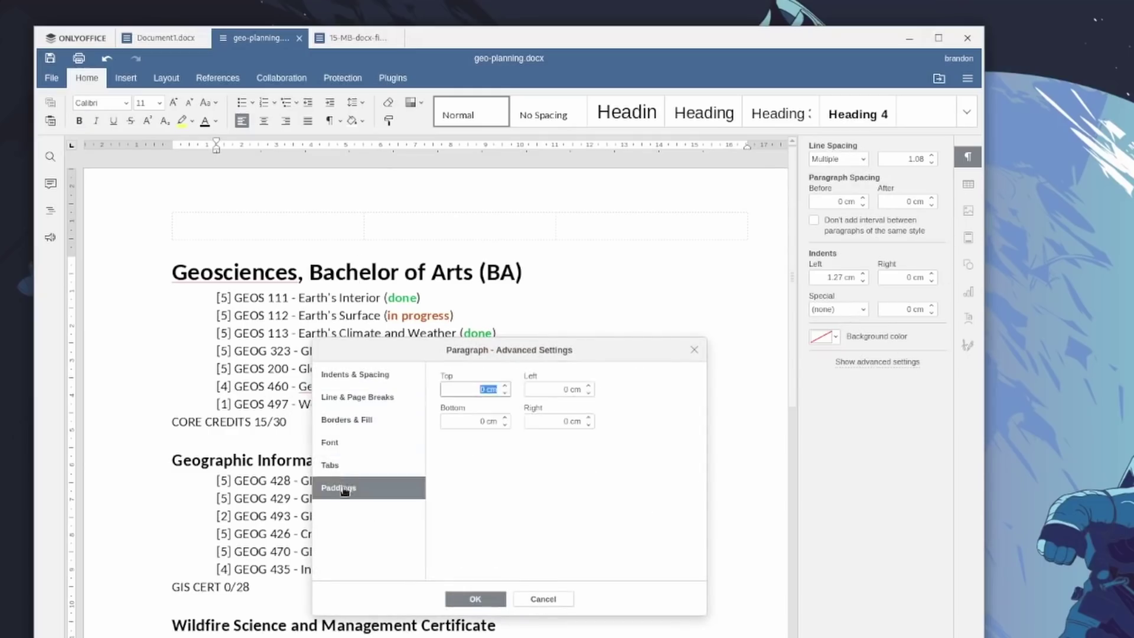
left_click(351, 465)
left_click(360, 488)
left_click(364, 420)
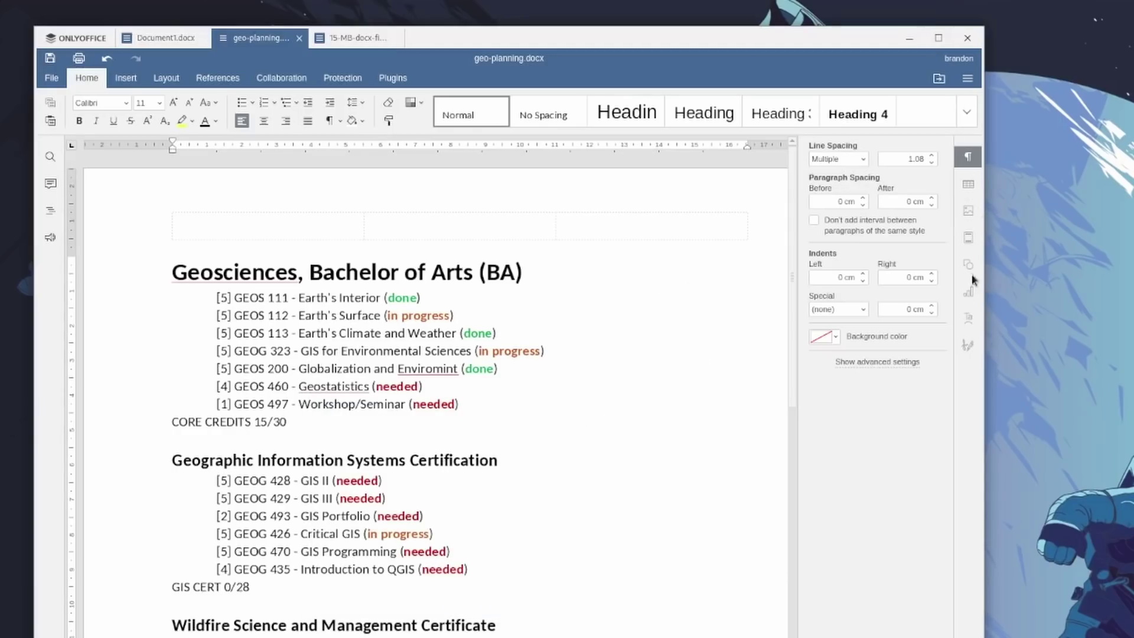
left_click(348, 407)
left_click(342, 423)
key("Return")
key("Return")
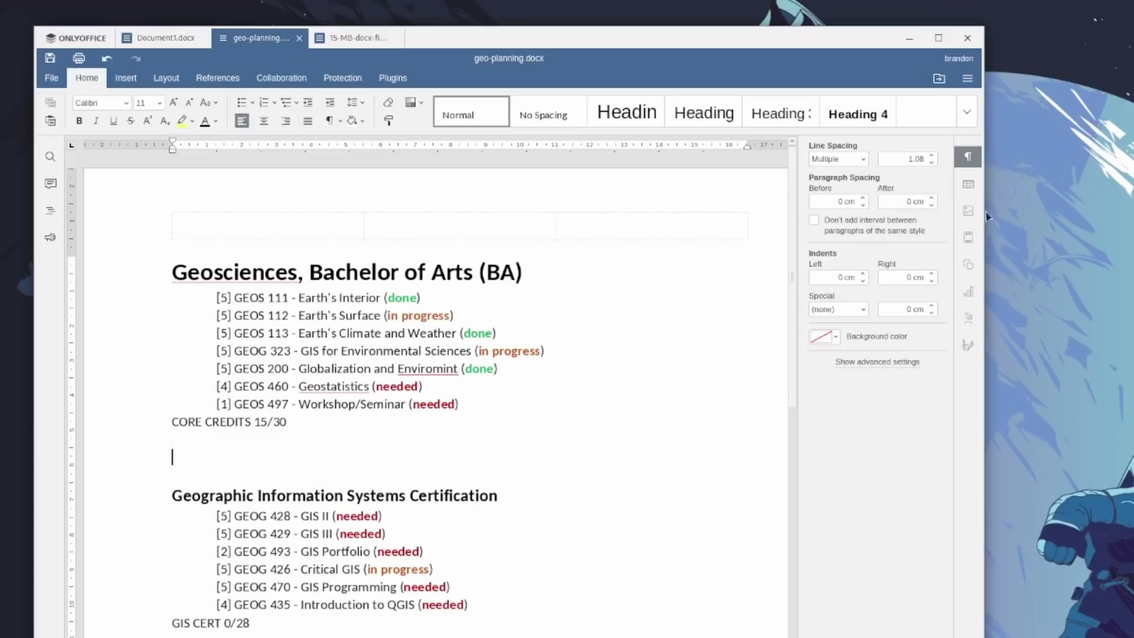
left_click(125, 78)
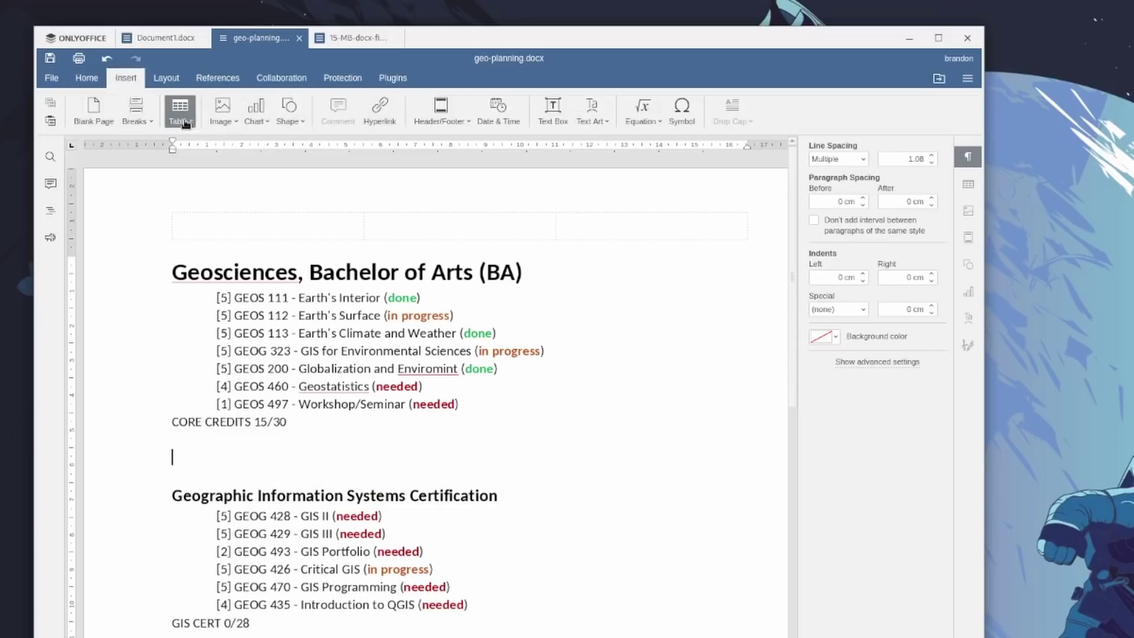
left_click(180, 110)
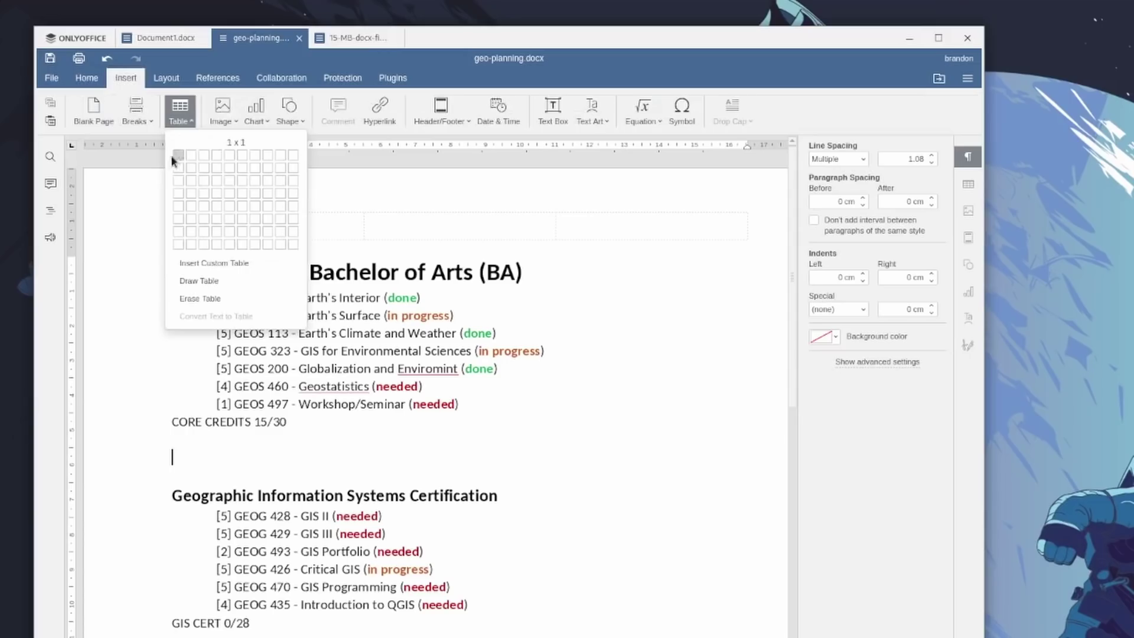
left_click(229, 200)
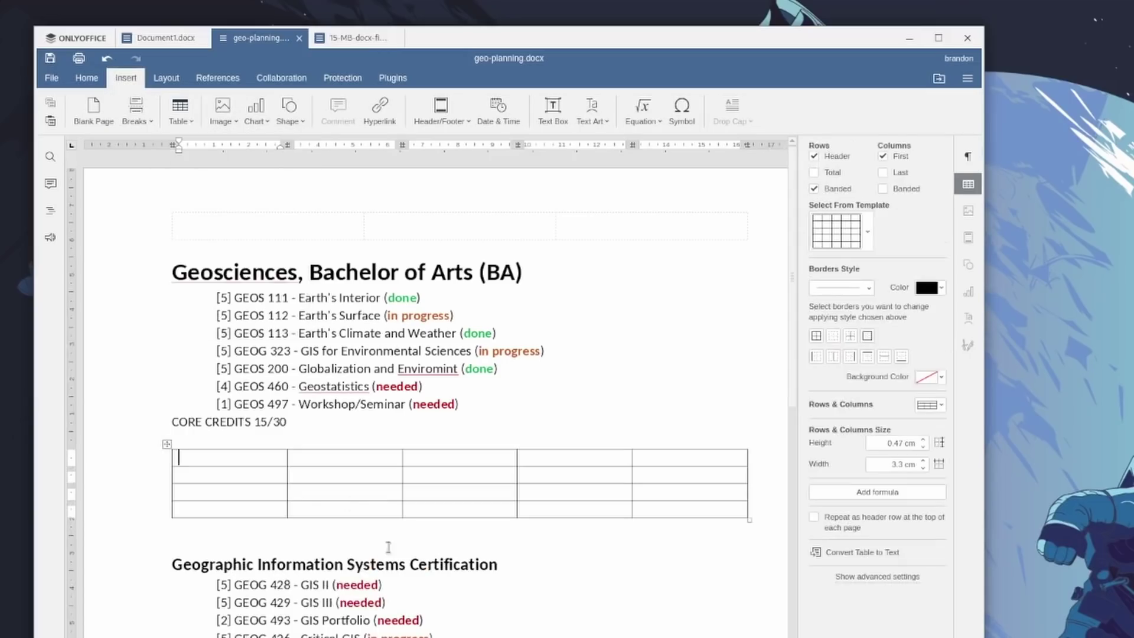
left_click(268, 474)
left_click(270, 498)
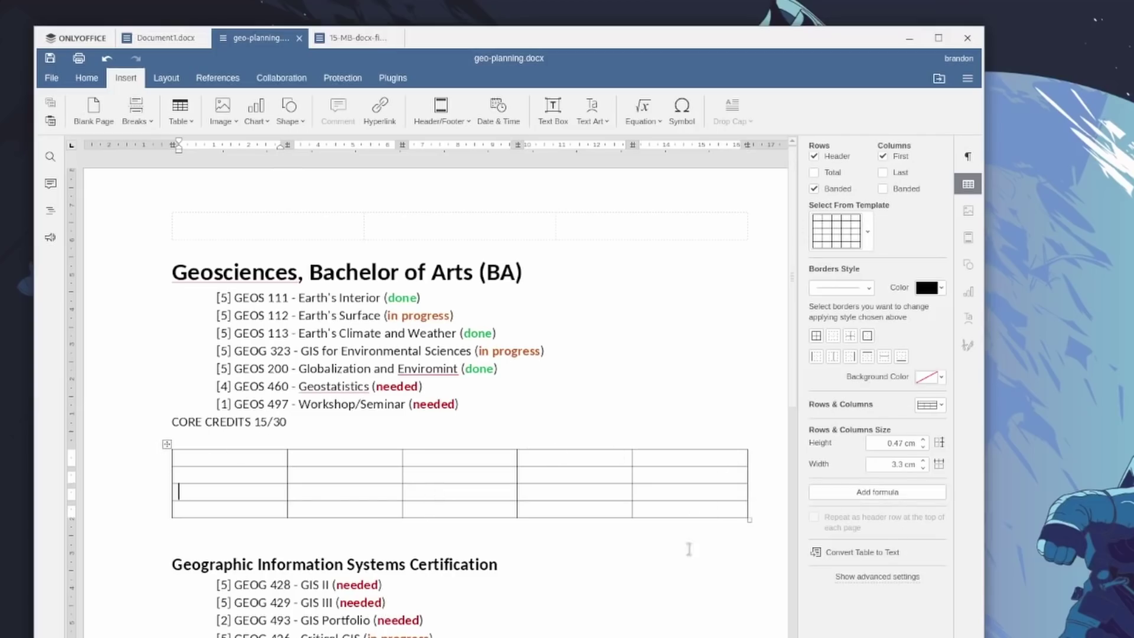
left_click_drag(344, 528, 144, 456)
key("Delete")
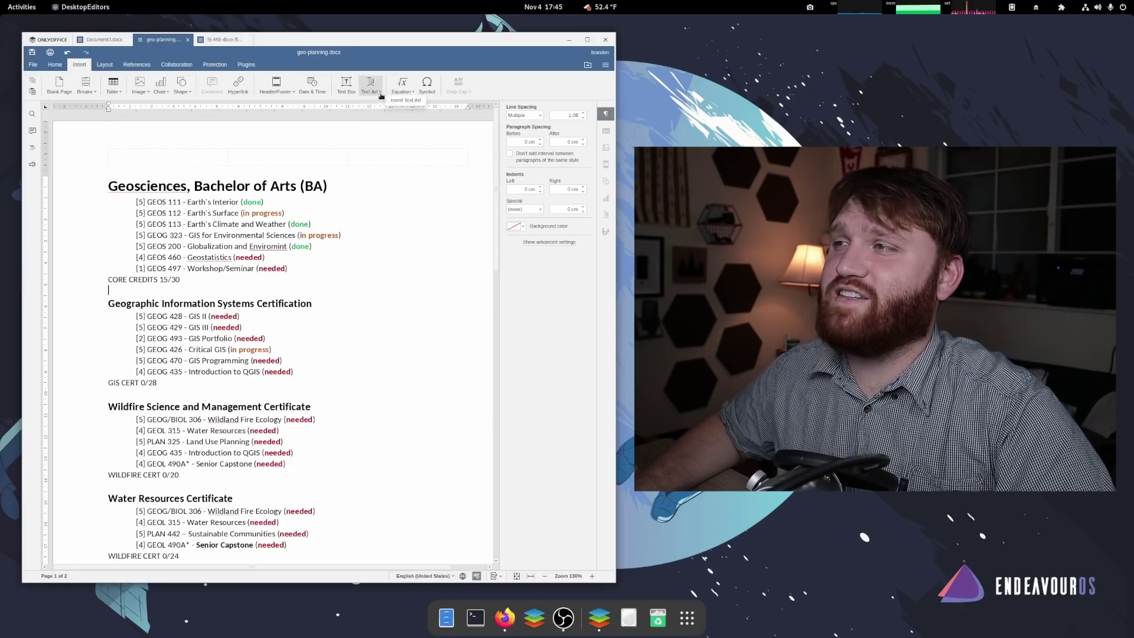
- Browse the Layout, References, Collaboration and Protection tools and Signature options, ending on Plugins
left_click(105, 66)
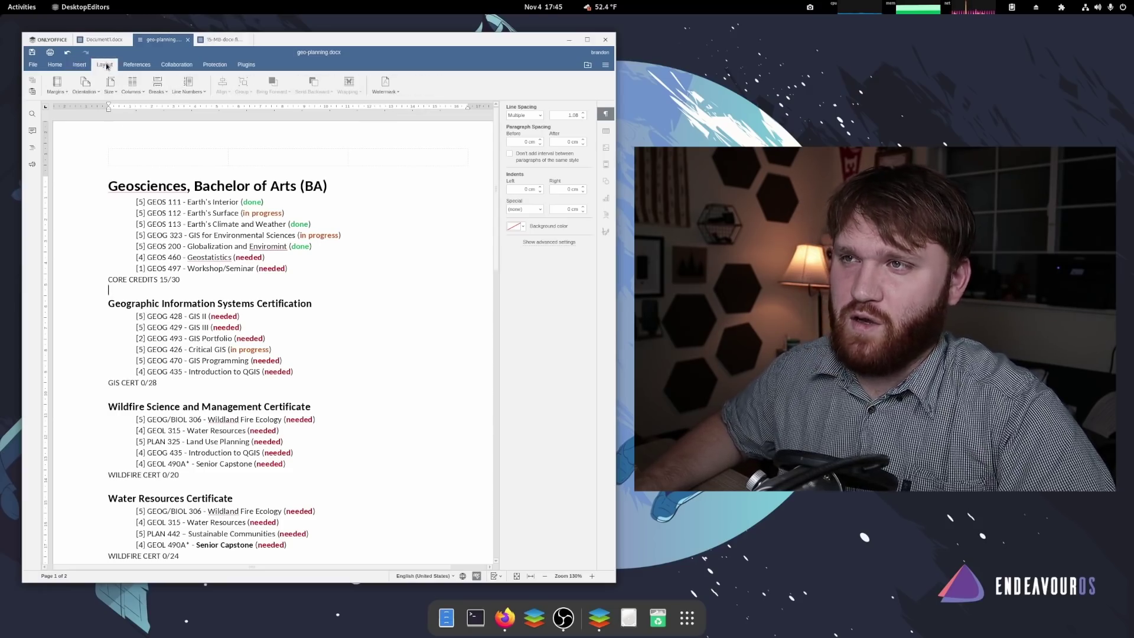
left_click(129, 66)
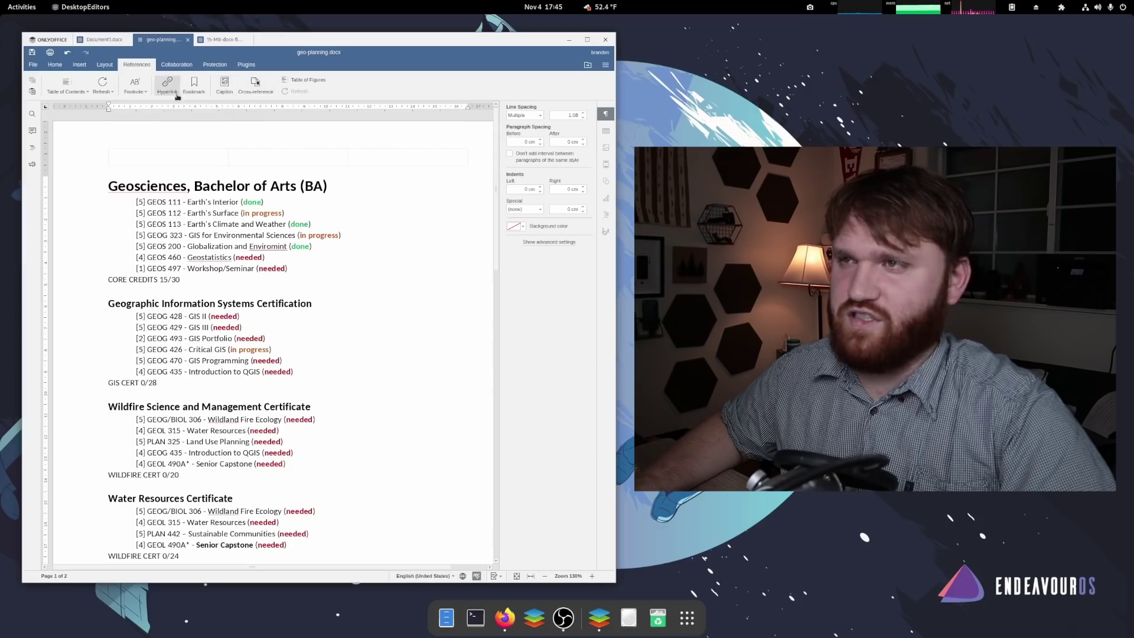
left_click(184, 68)
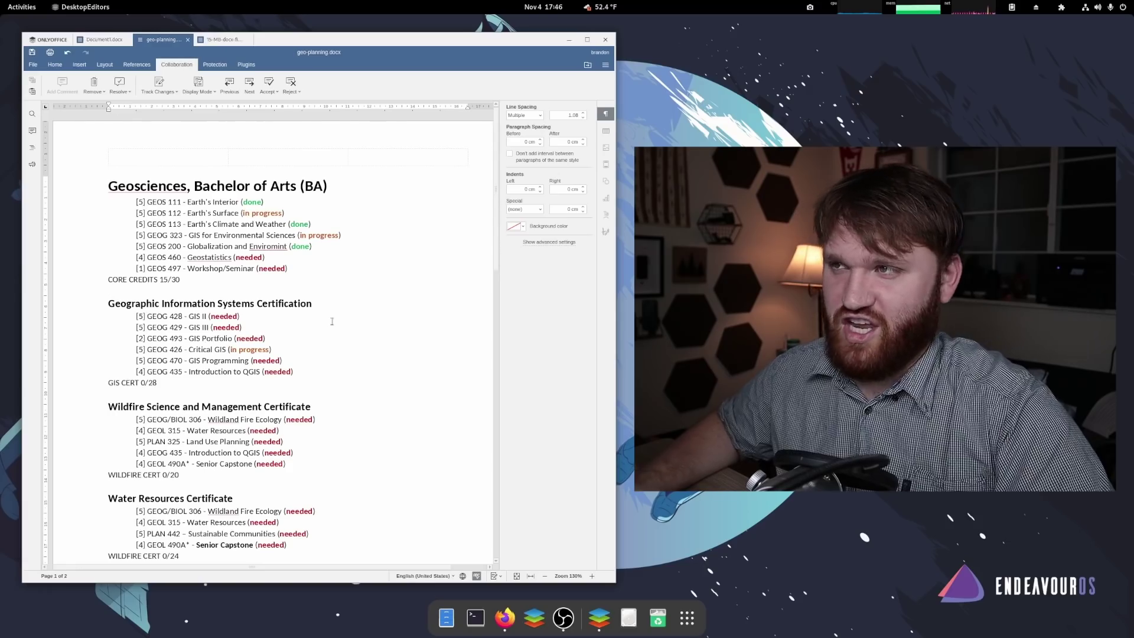
left_click(215, 67)
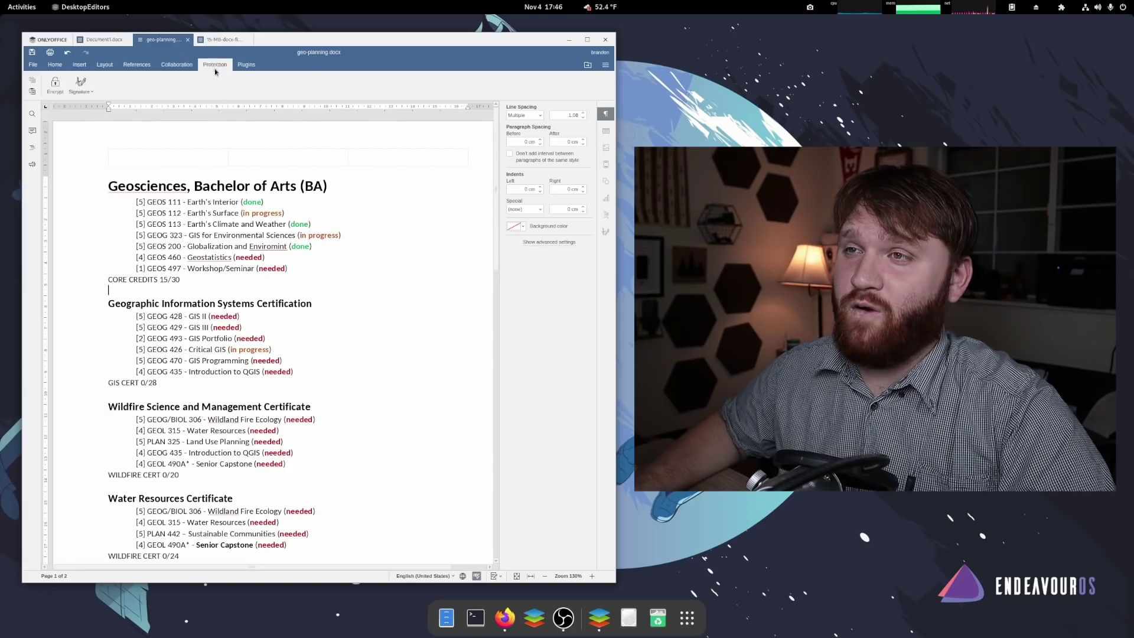
left_click(80, 86)
left_click(249, 65)
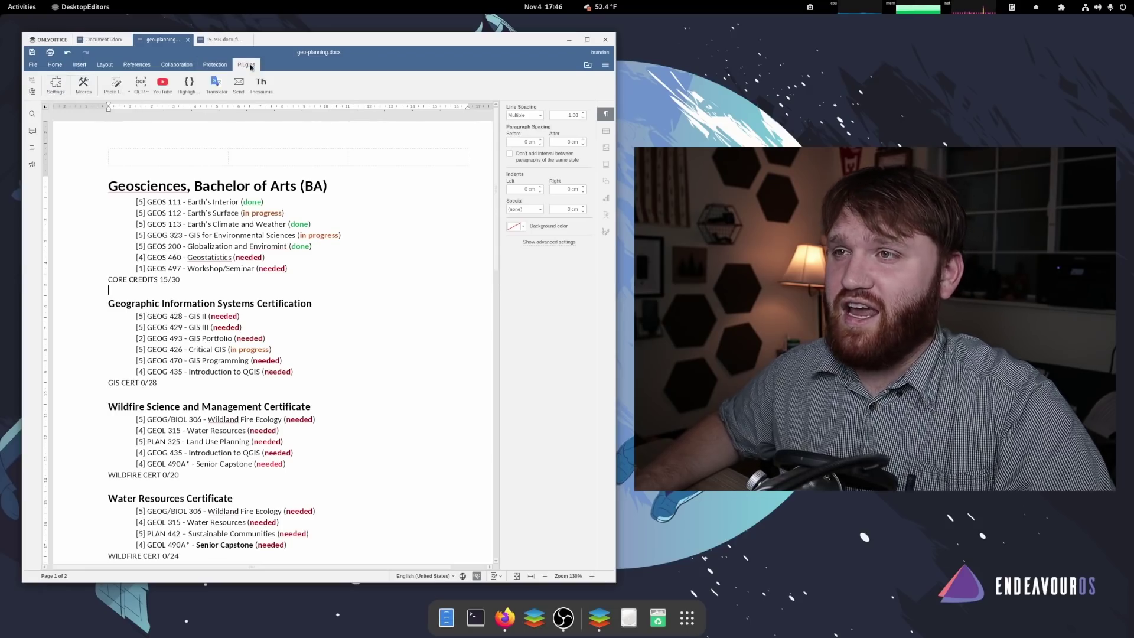
- Open and close the Photo Editor plugin, view installed plugins in Settings, then raise Firefox
left_click(116, 85)
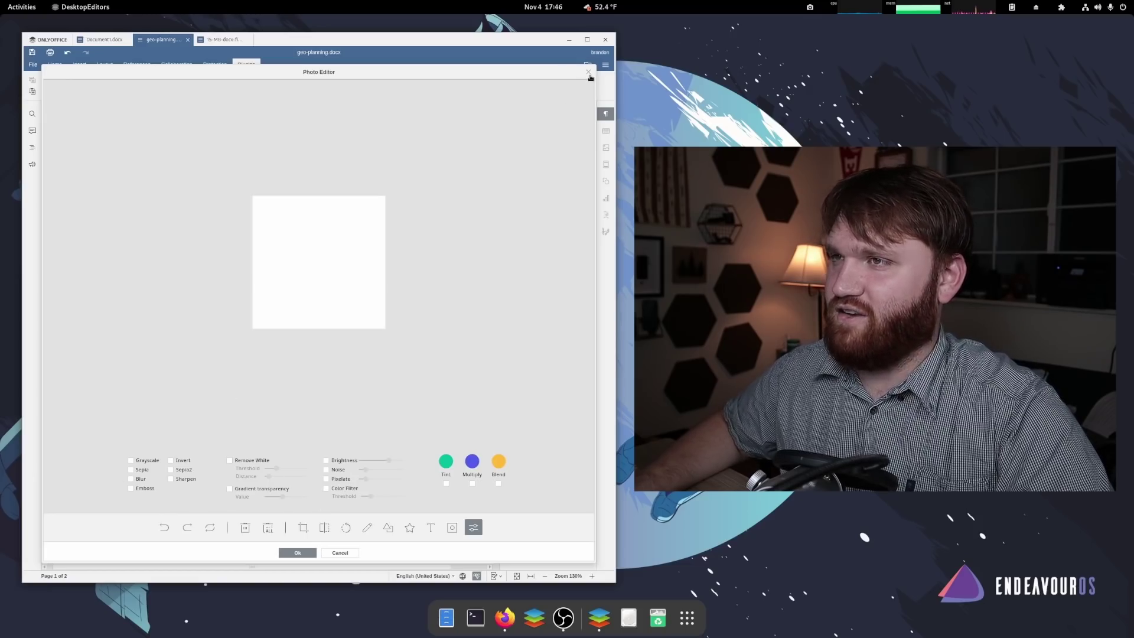
left_click(589, 72)
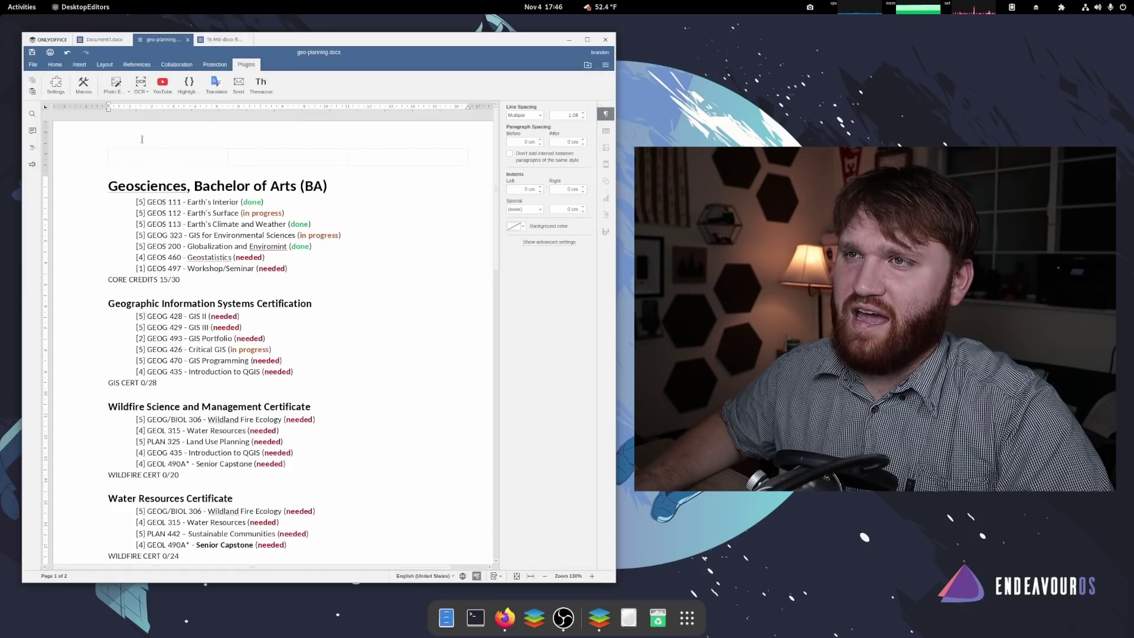
left_click(55, 84)
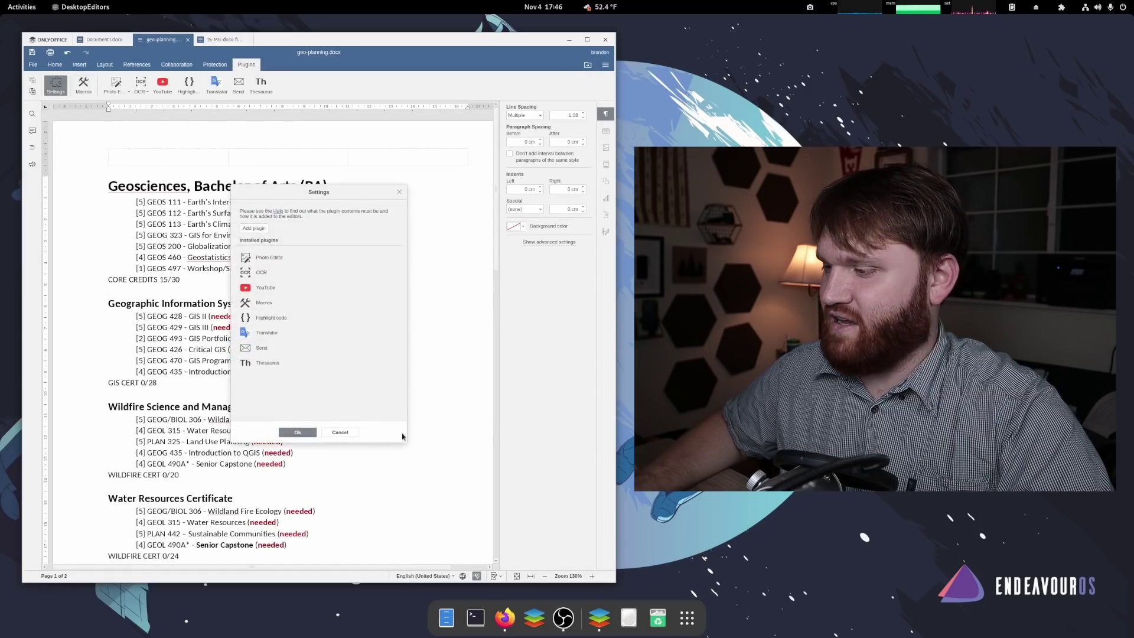
left_click(505, 617)
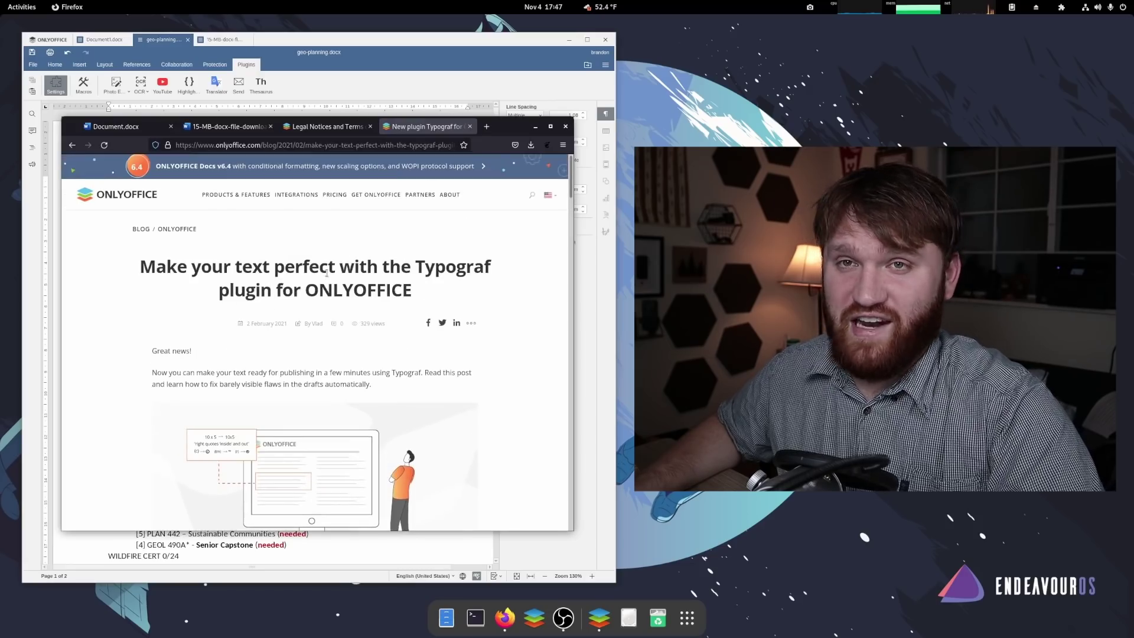
- Read through the Typograf blog post and filter the App Directory to Plugins
scroll(458, 272, "down", 8)
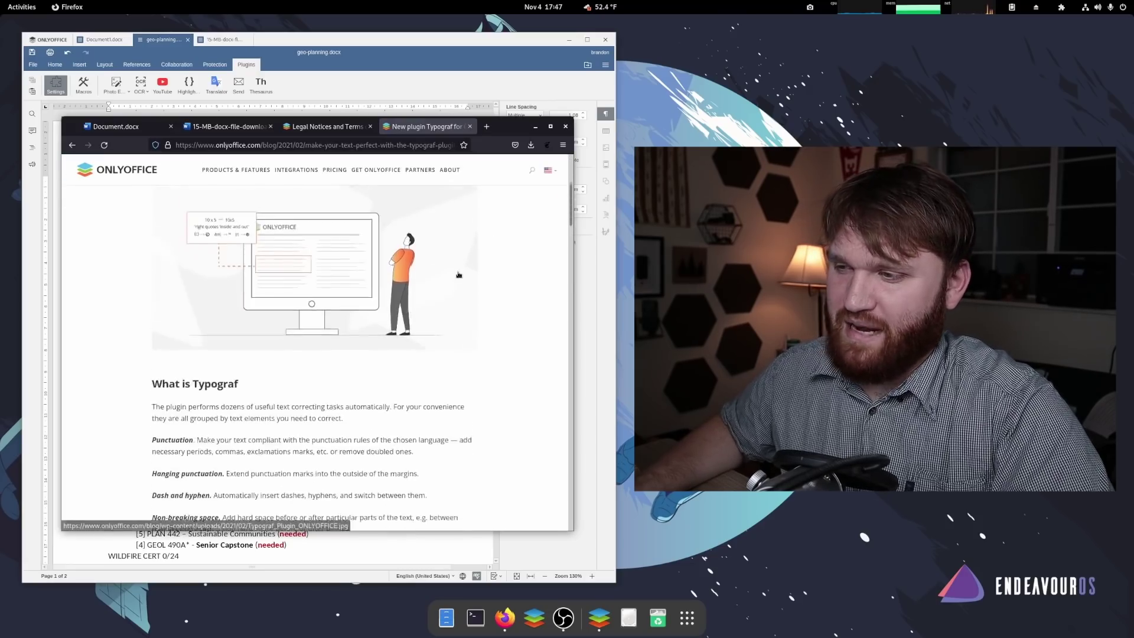
scroll(458, 273, "up", 2)
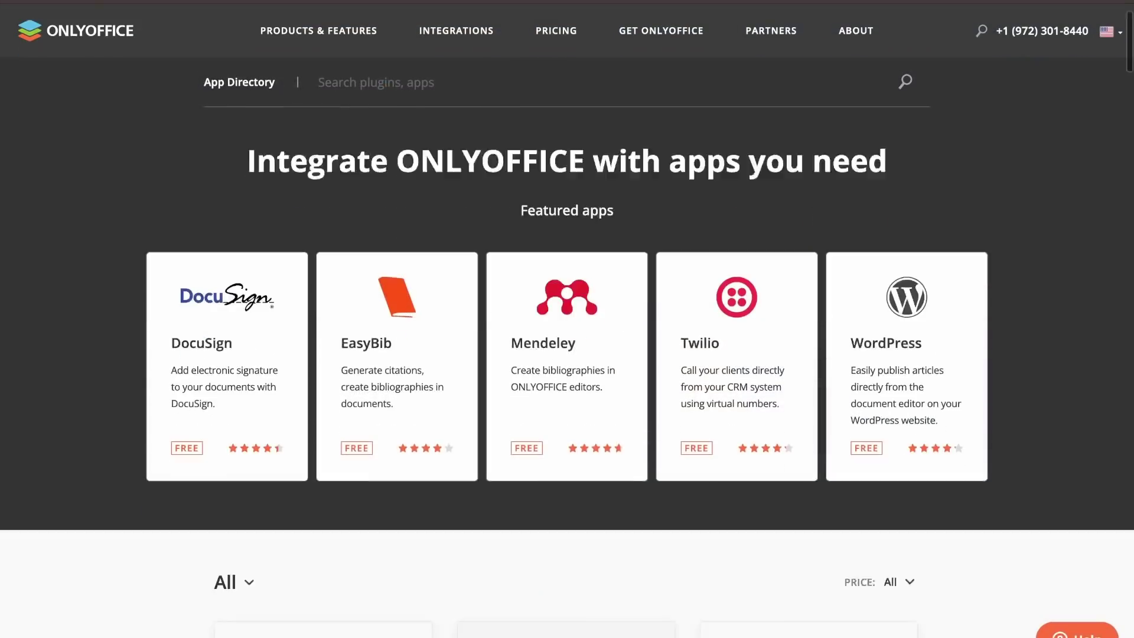
scroll(567, 354, "down", 3)
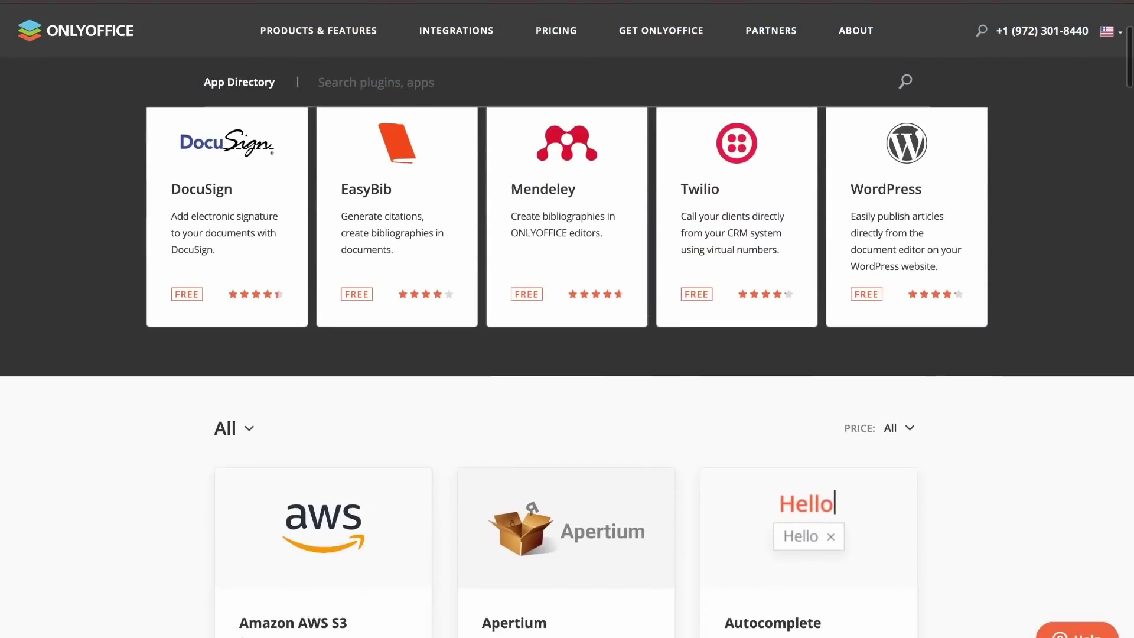
scroll(567, 355, "down", 2)
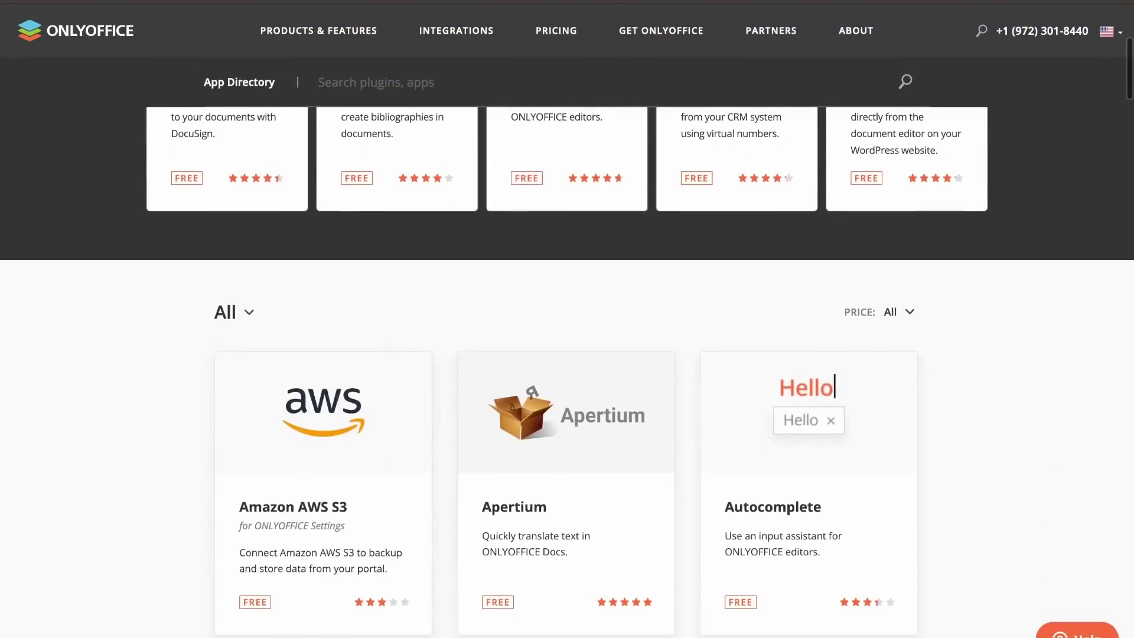
left_click(234, 312)
left_click(246, 406)
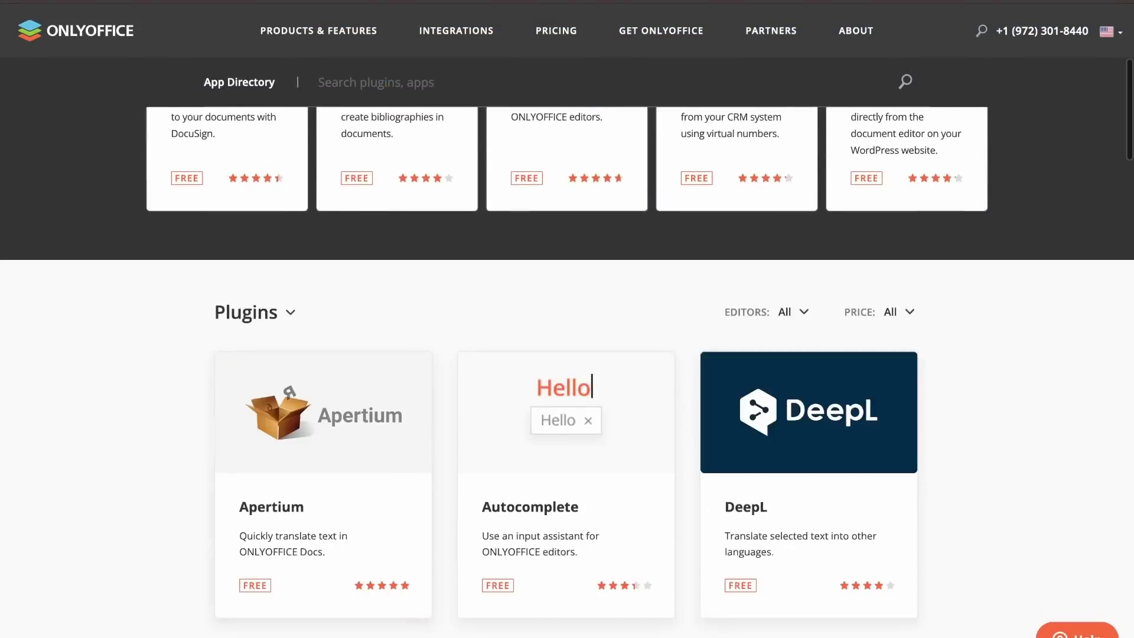
- Browse the plugin listings, open the Typograf GitHub repository, then switch to the Legal Notices tab
scroll(567, 355, "down", 5)
scroll(567, 354, "down", 4)
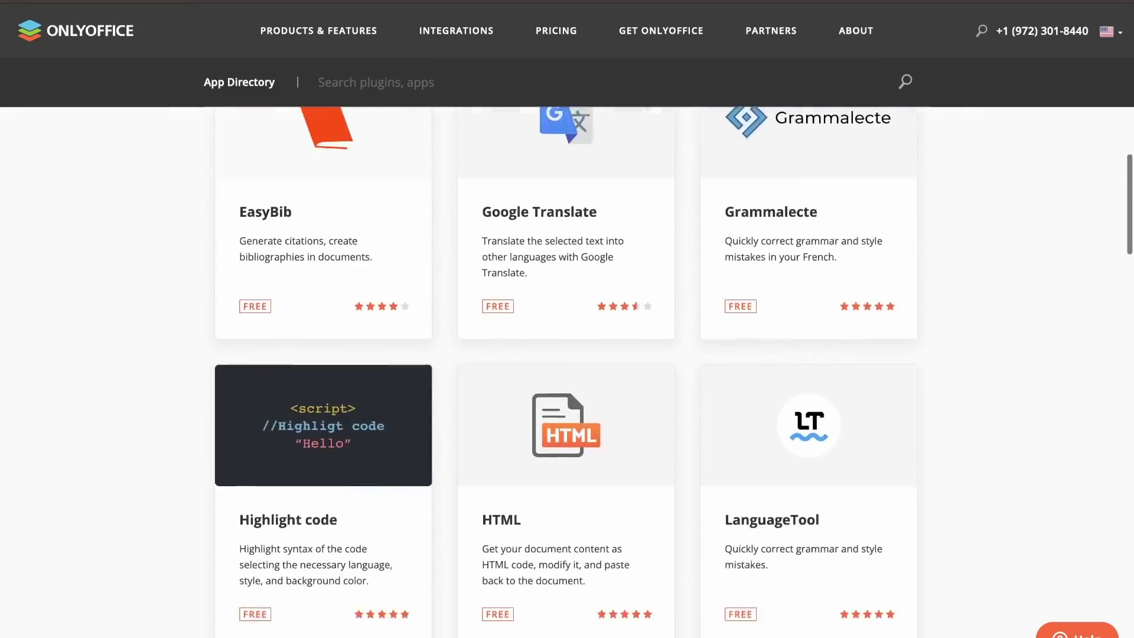
scroll(567, 354, "down", 7)
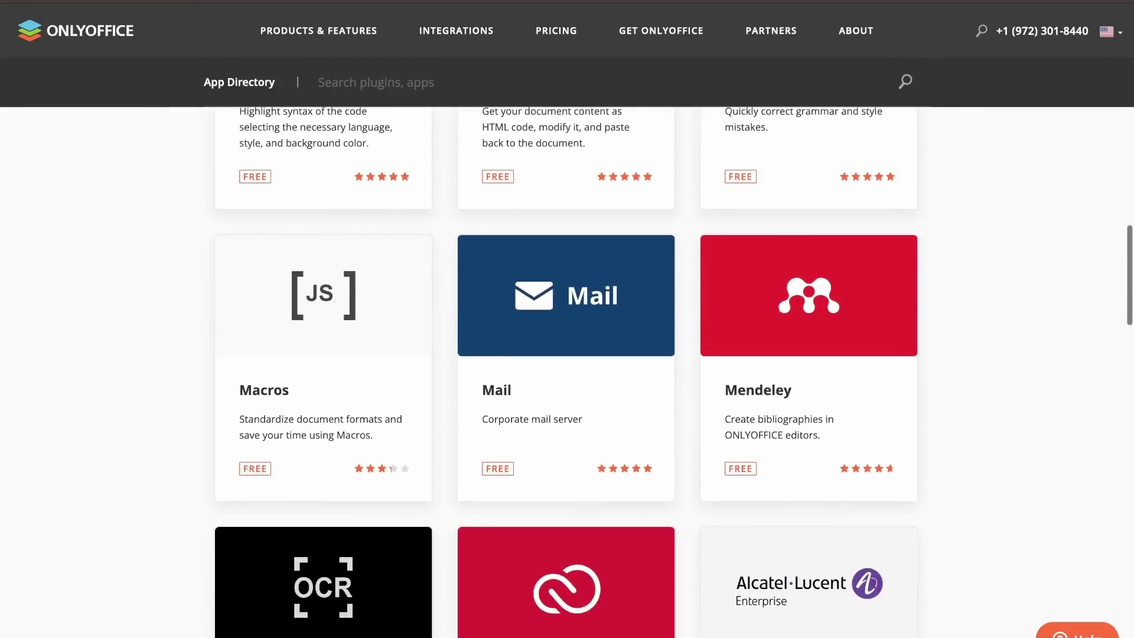
scroll(567, 355, "down", 5)
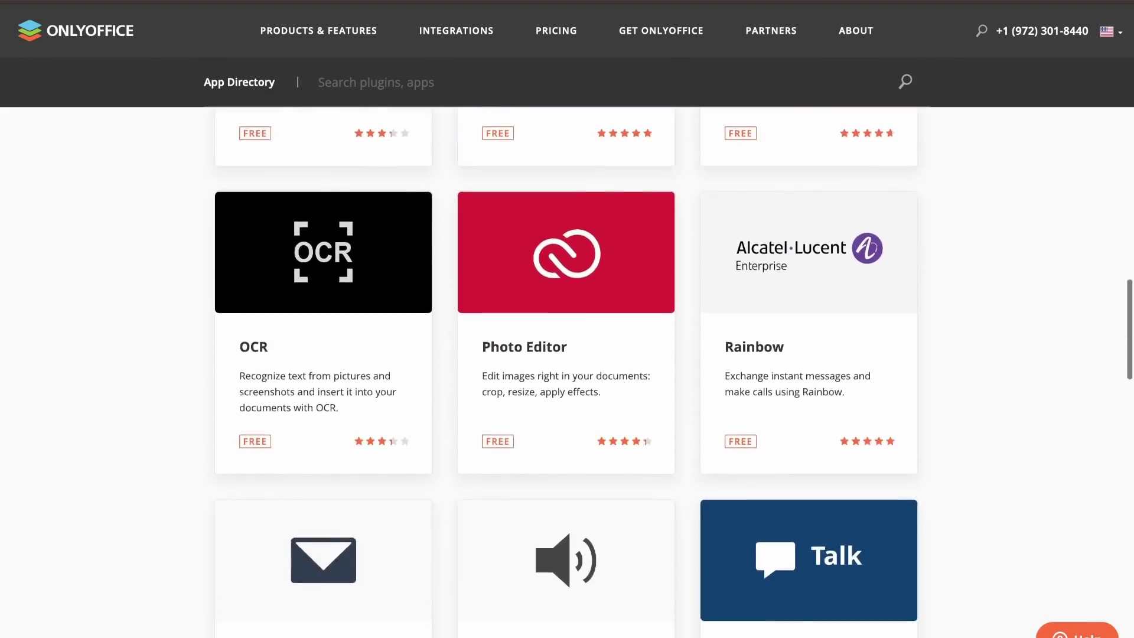
scroll(567, 354, "down", 4)
scroll(567, 354, "down", 5)
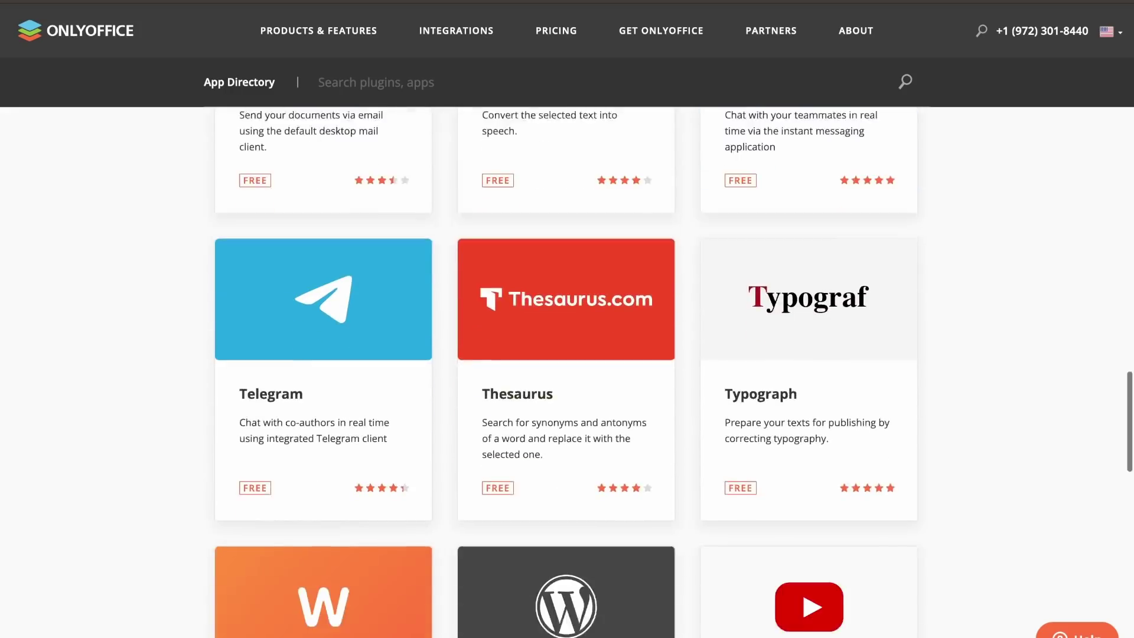
scroll(567, 354, "down", 9)
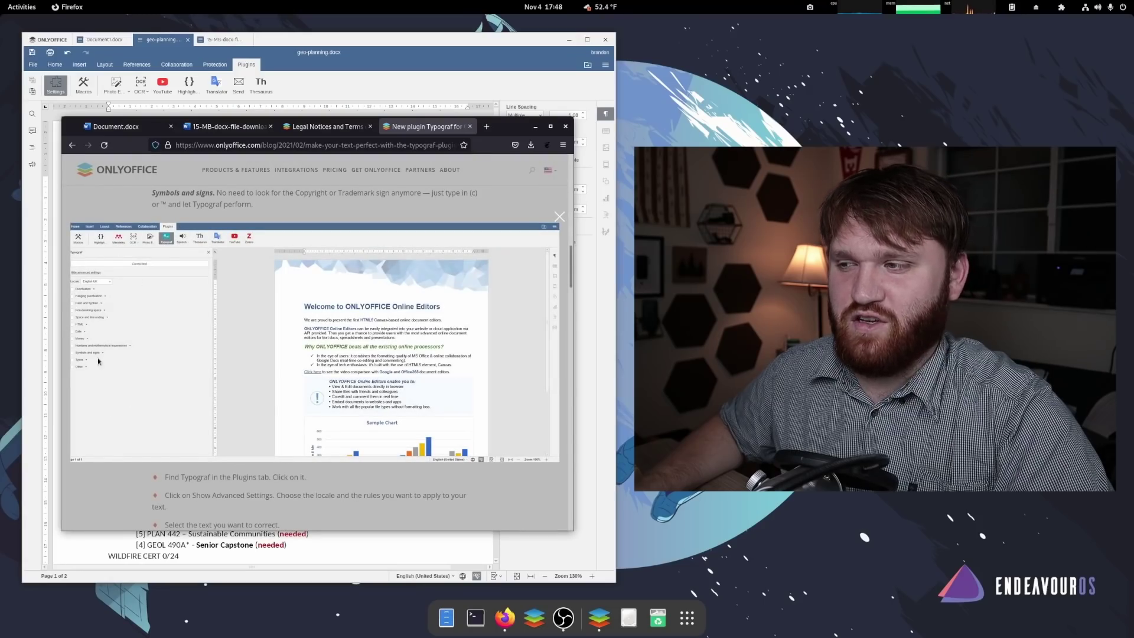
left_click(377, 479)
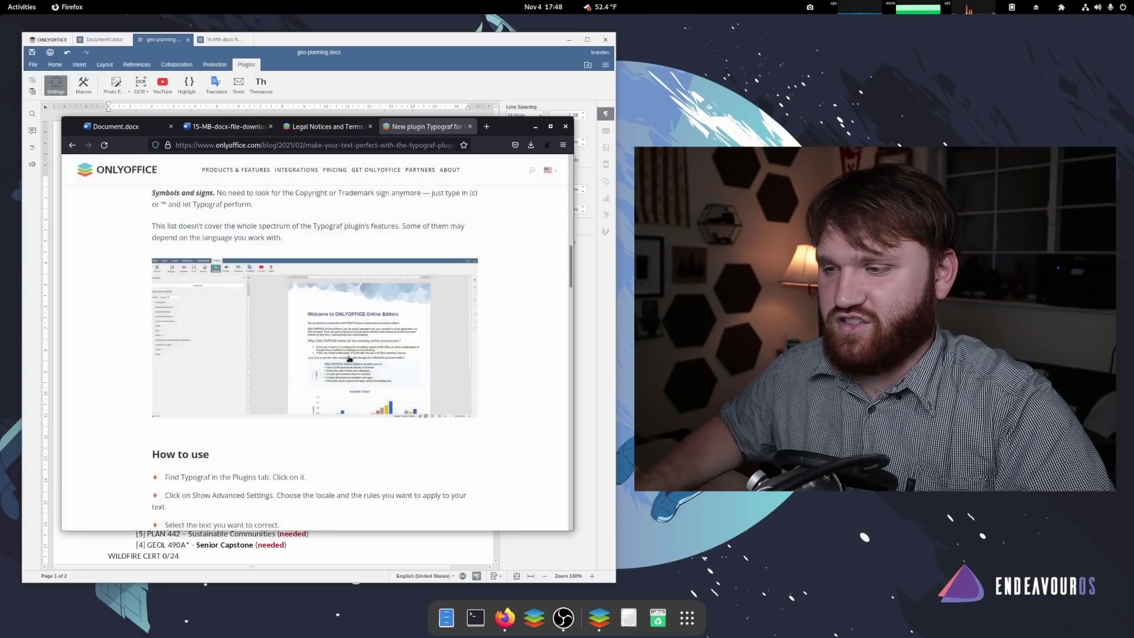
scroll(348, 360, "down", 4)
scroll(349, 359, "down", 3)
scroll(305, 324, "up", 4)
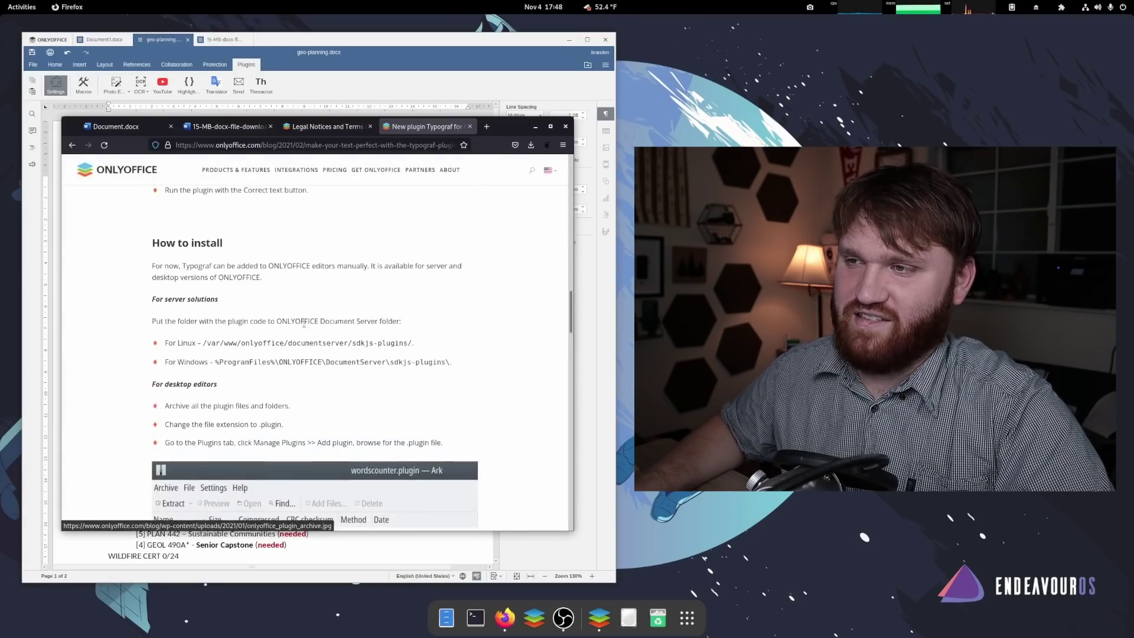
scroll(304, 323, "up", 6)
scroll(305, 323, "down", 7)
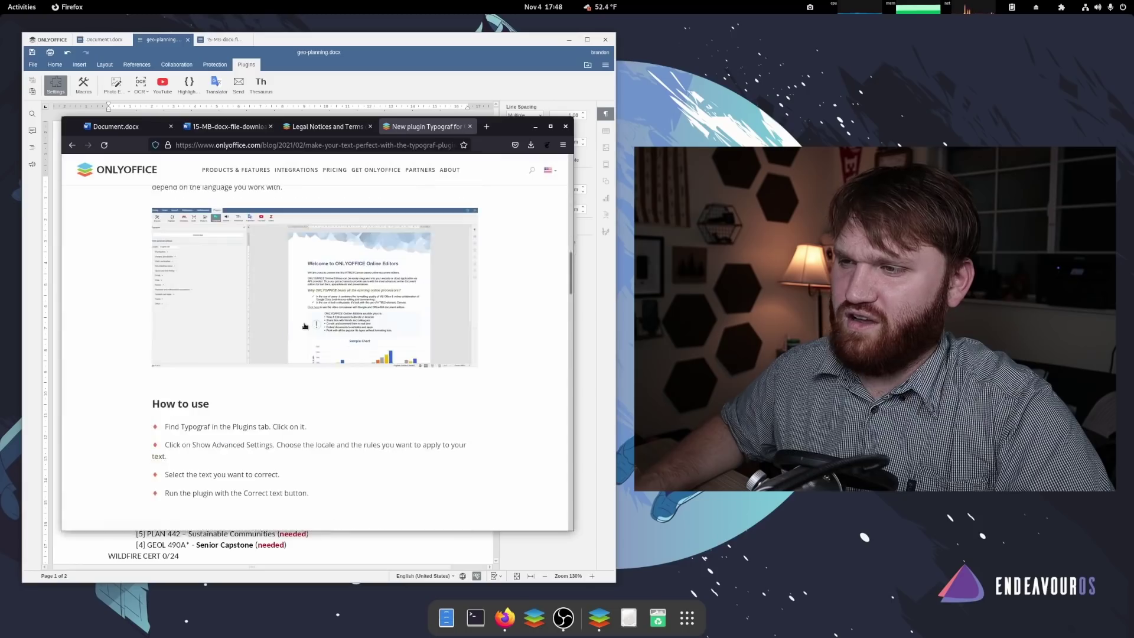
scroll(304, 323, "down", 8)
left_click(307, 282)
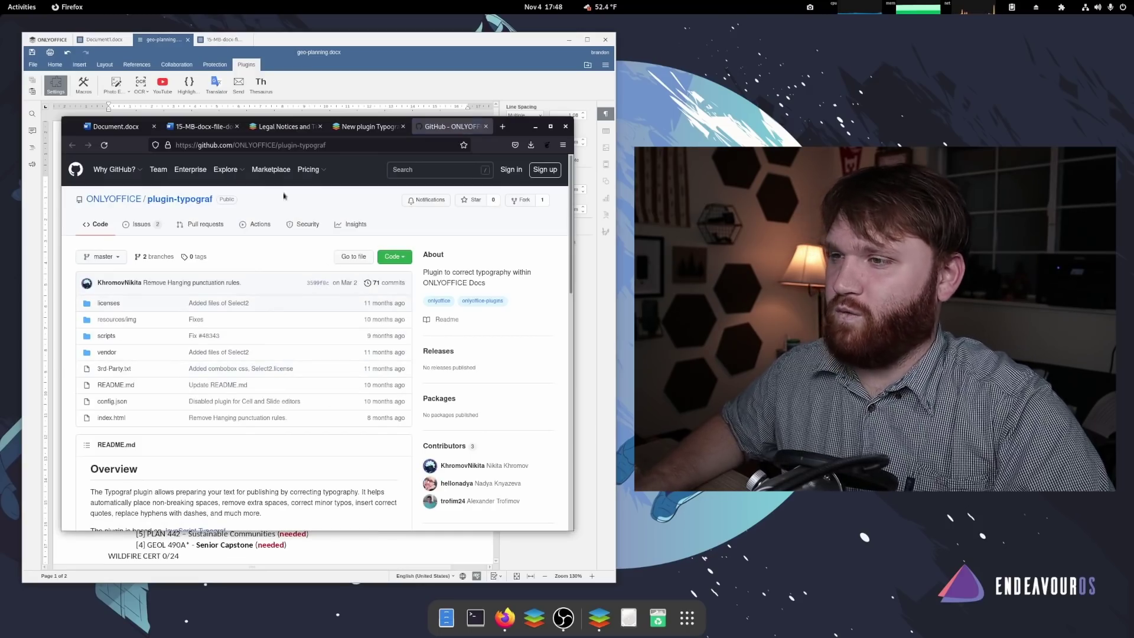
left_click(304, 126)
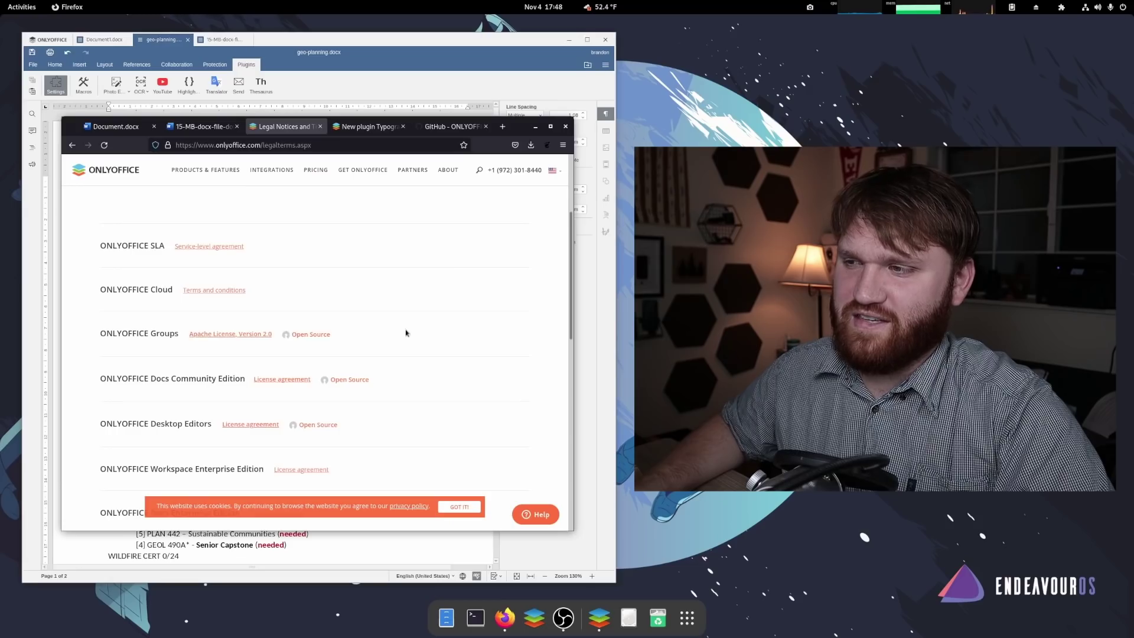
- Open the Desktop Editors license agreement (AGPL modified.docx), read the GNU redistribution terms, and close it
scroll(406, 332, "down", 2)
scroll(128, 251, "up", 1)
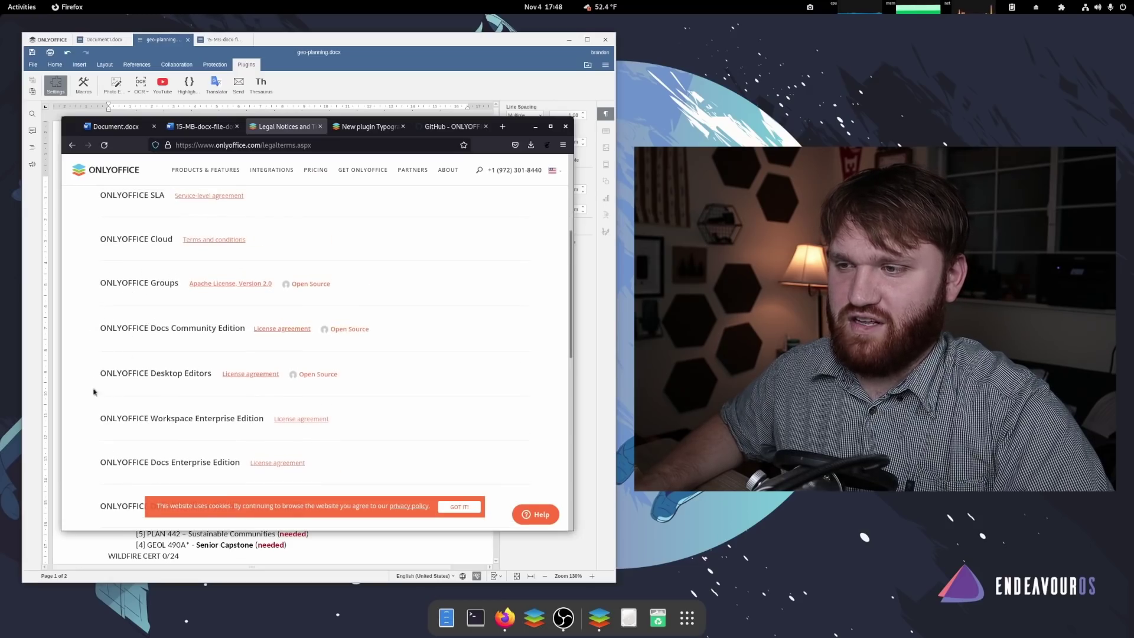
left_click_drag(99, 373, 217, 376)
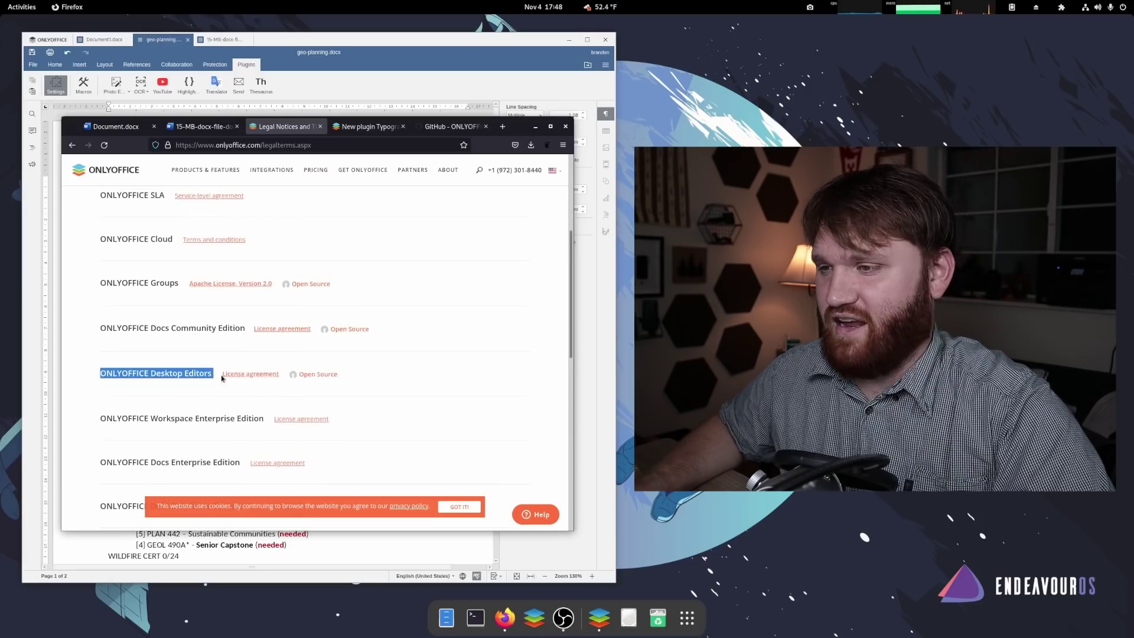
left_click(237, 374)
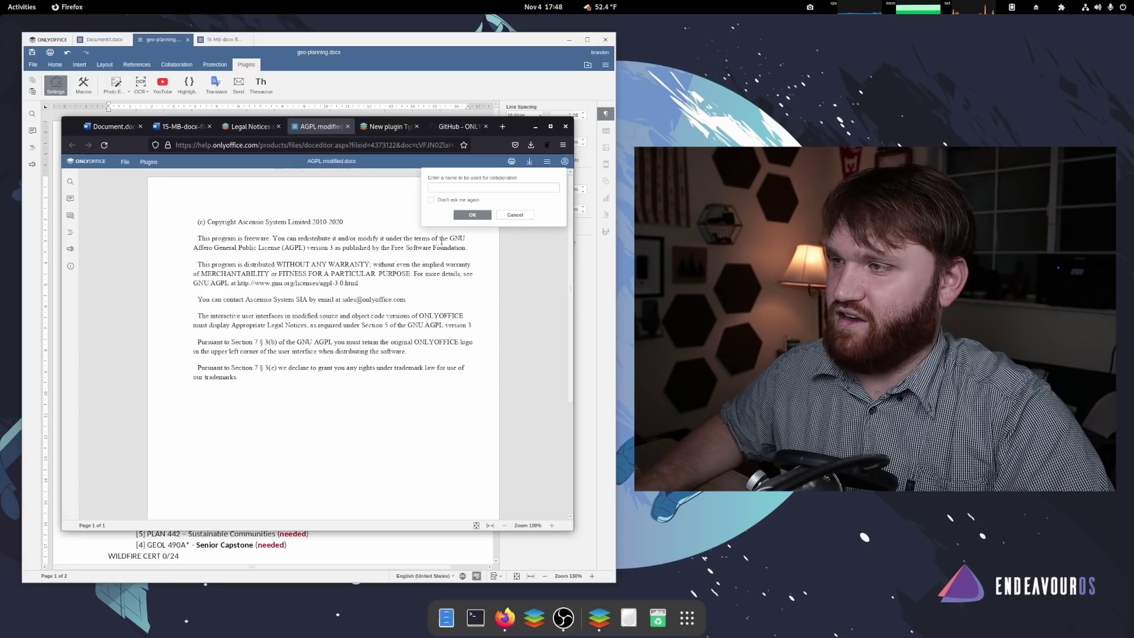
left_click_drag(466, 238, 275, 240)
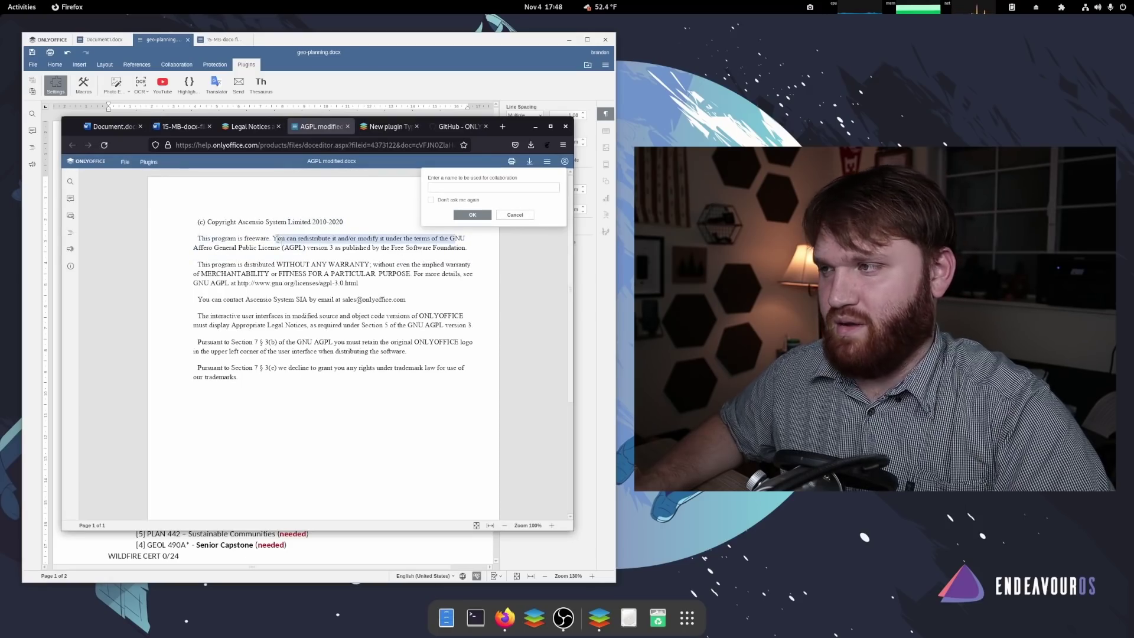
mouse_move(375, 244)
left_mouse_down()
mouse_move(295, 224)
mouse_move(413, 272)
mouse_move(368, 248)
left_mouse_up()
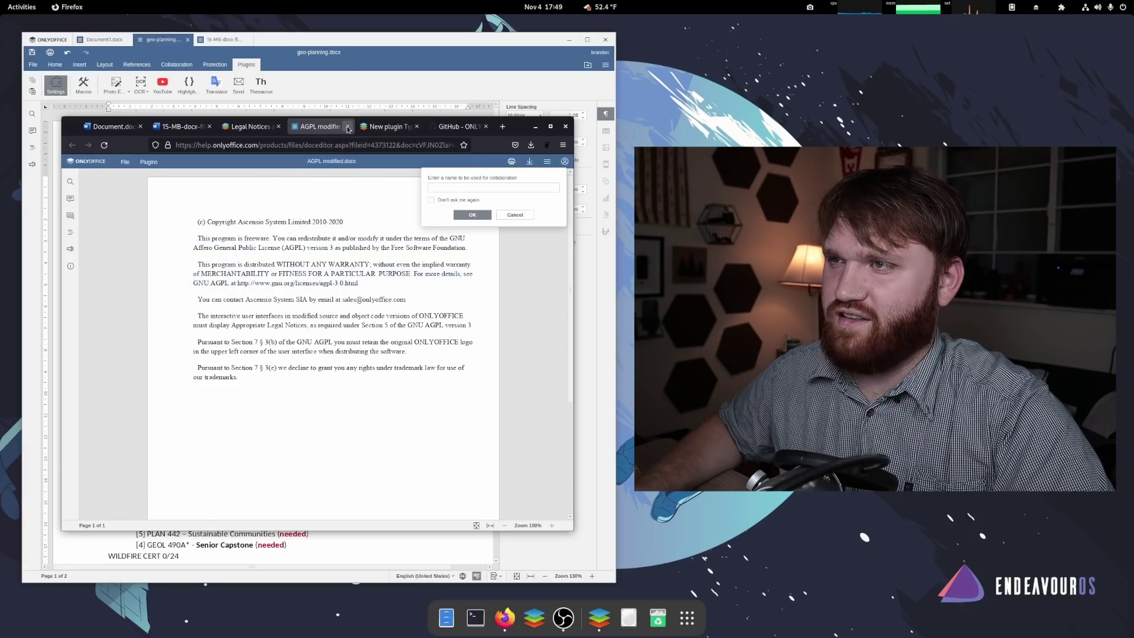
left_click(348, 126)
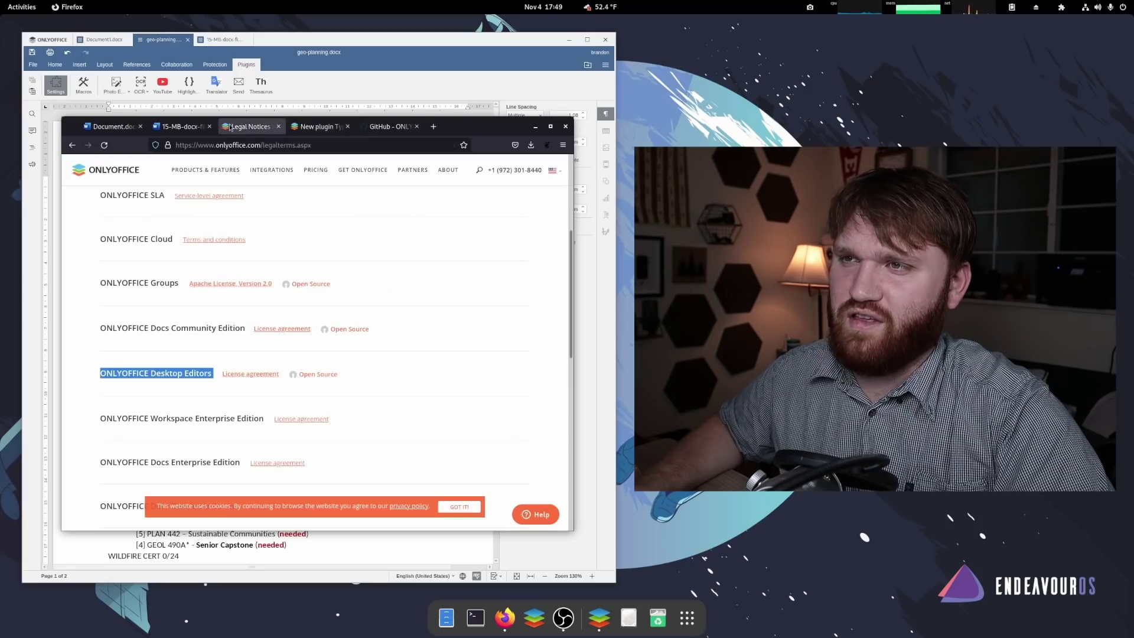
- Switch to the 15-MB-docx-file-download tab and scroll to its bar chart and satellite image
left_click(192, 129)
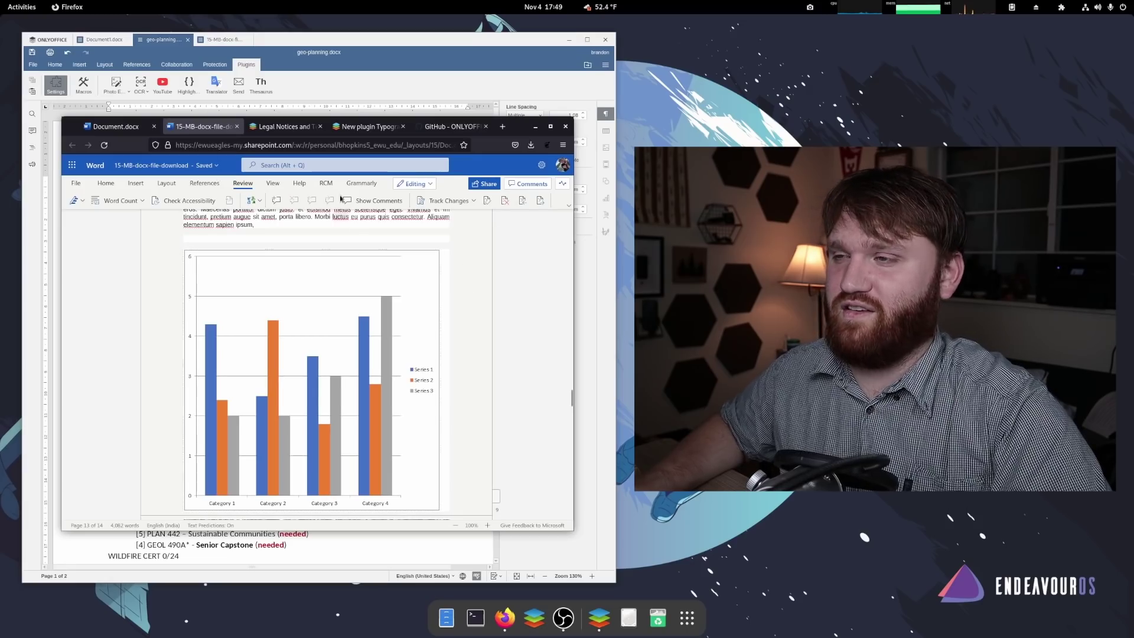
scroll(251, 279, "down", 3)
scroll(250, 279, "up", 6)
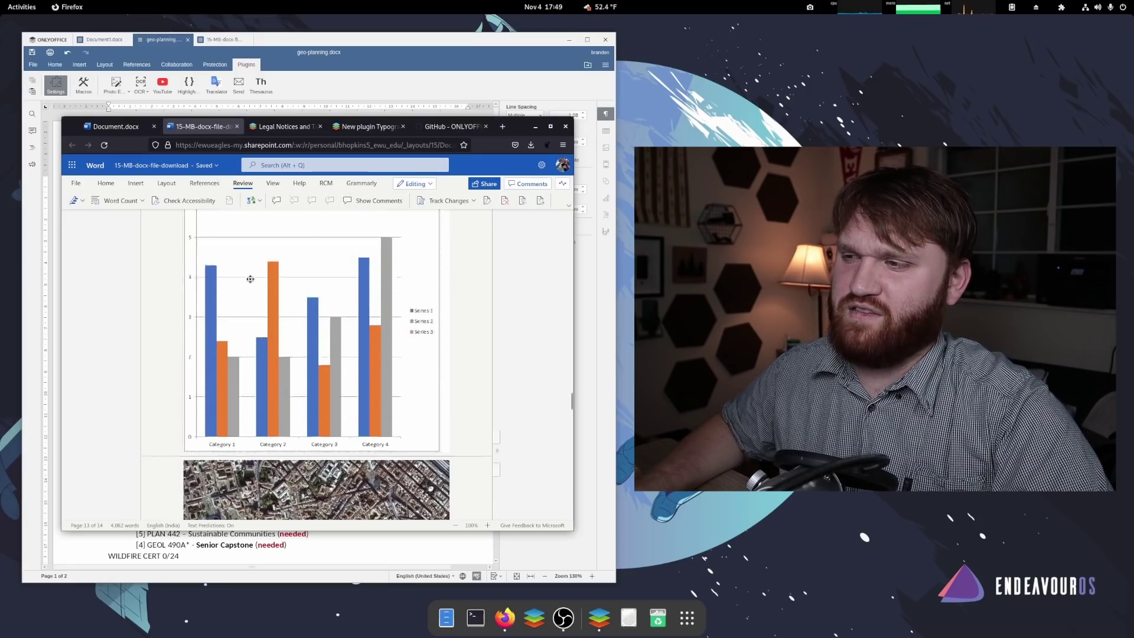
scroll(251, 283, "down", 4)
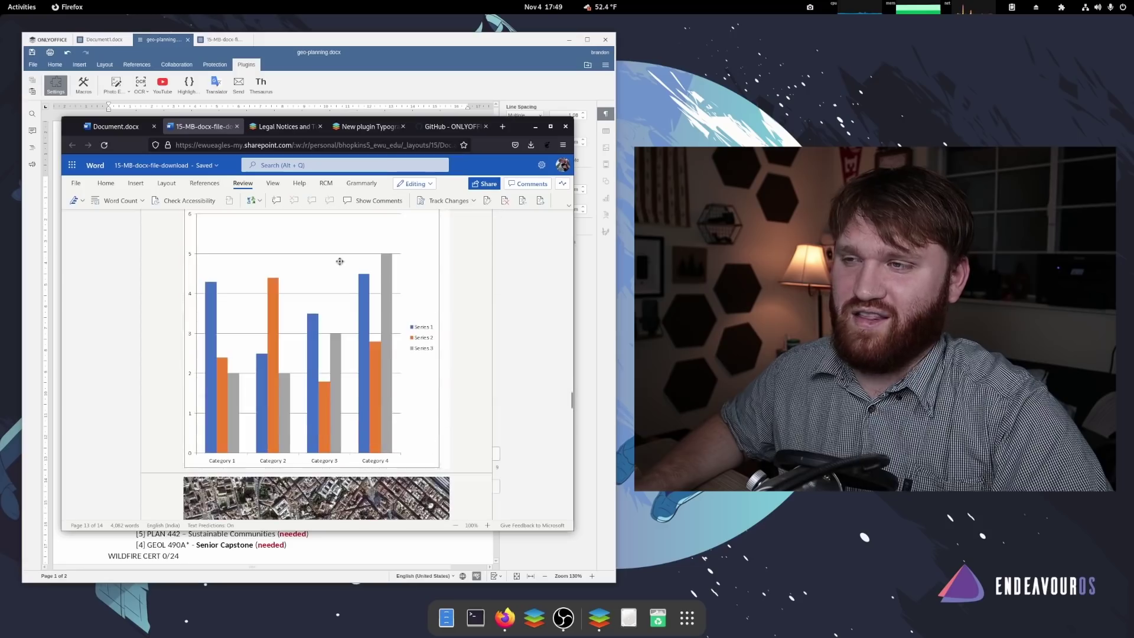
scroll(350, 326, "down", 1)
scroll(350, 326, "up", 1)
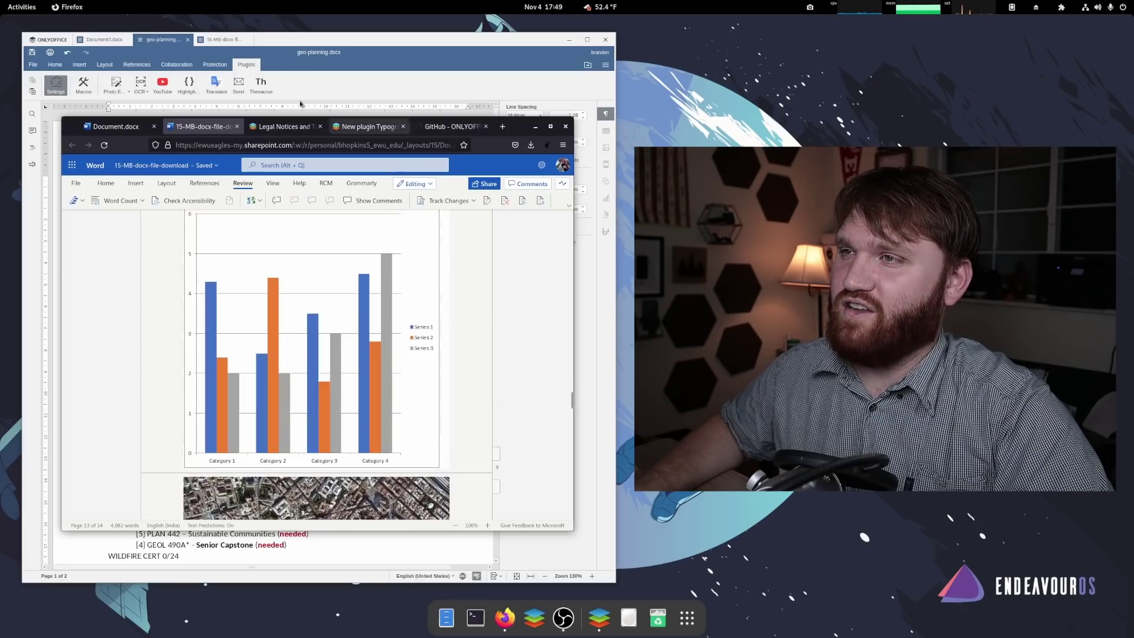
- Close blank Document1.docx, view the 15-MB document's bar chart, then return to the start page
left_click(95, 39)
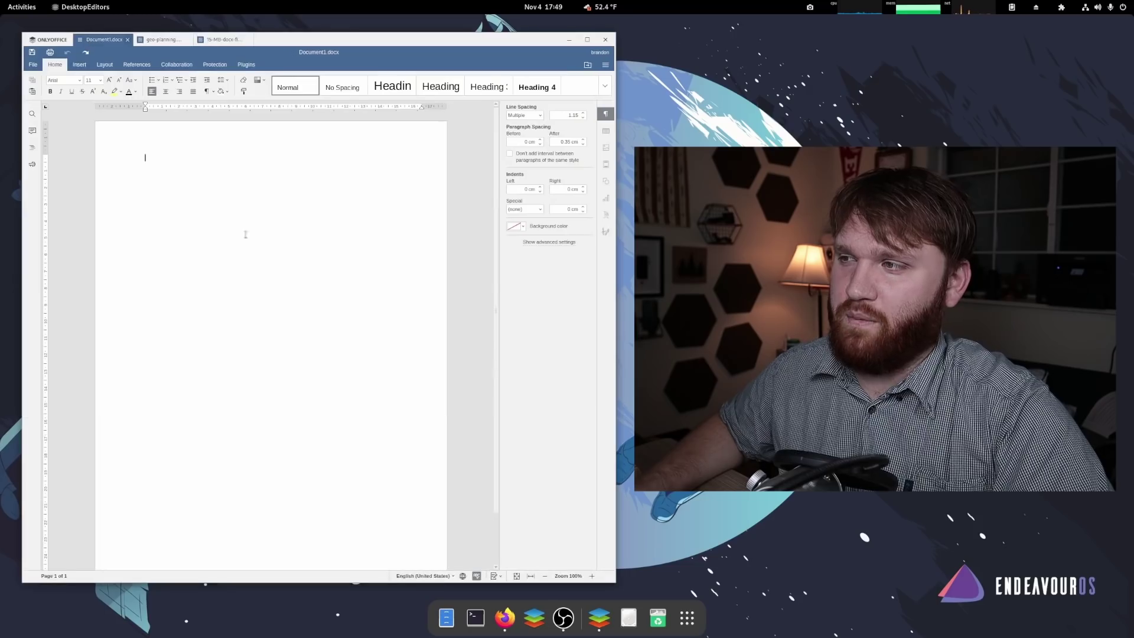
left_click(127, 40)
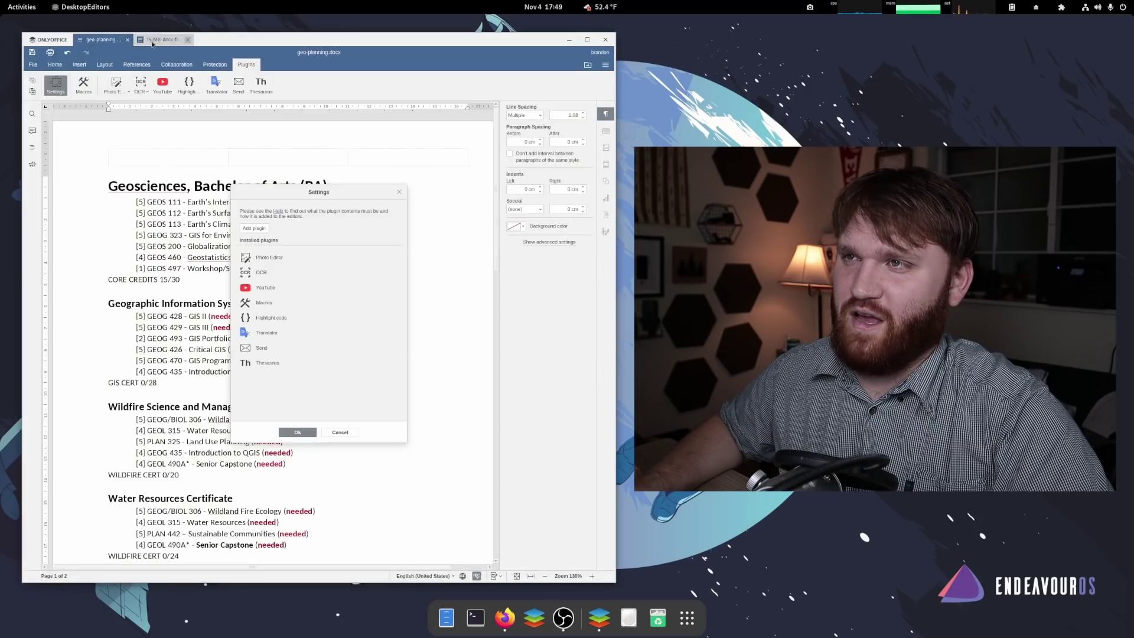
left_click(158, 40)
scroll(319, 286, "up", 2)
scroll(319, 285, "down", 9)
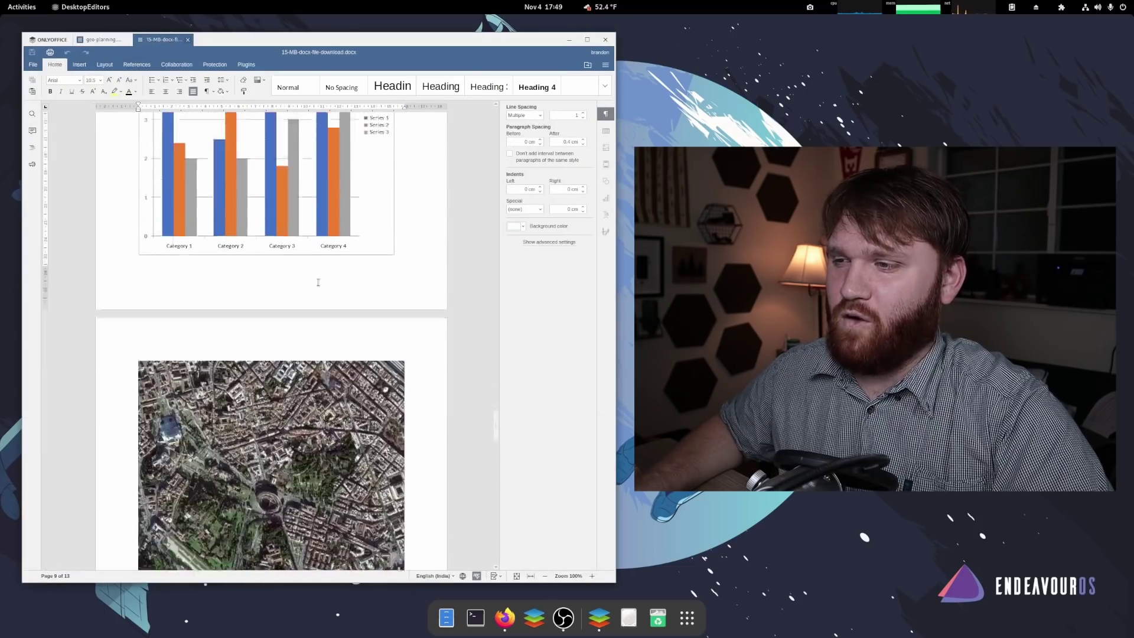
scroll(319, 286, "up", 5)
scroll(319, 286, "up", 3)
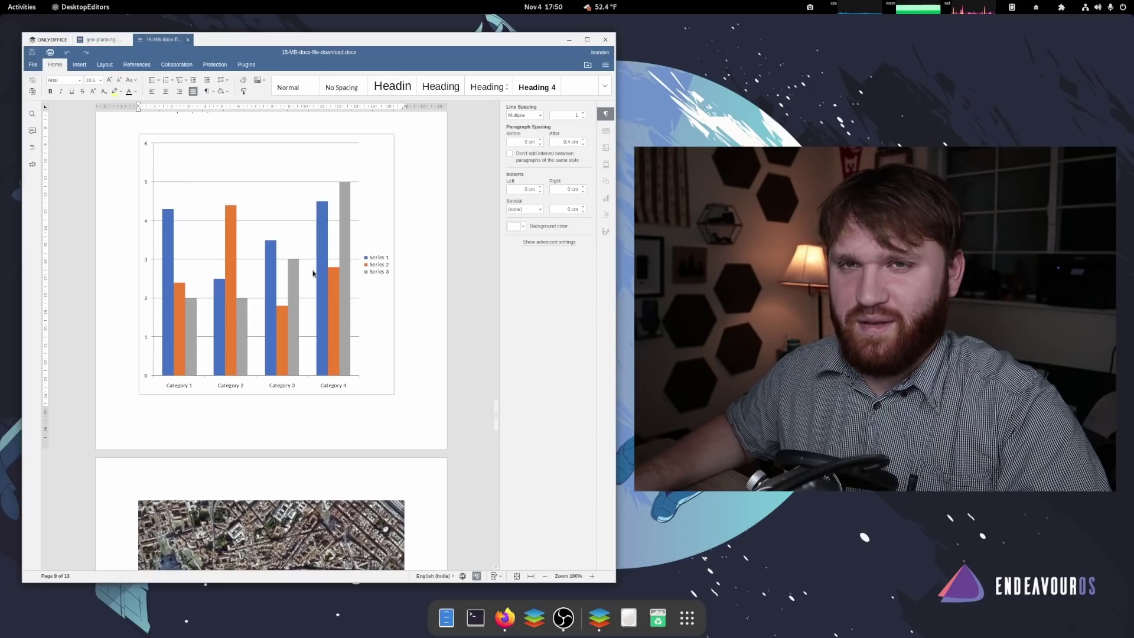
left_click(49, 39)
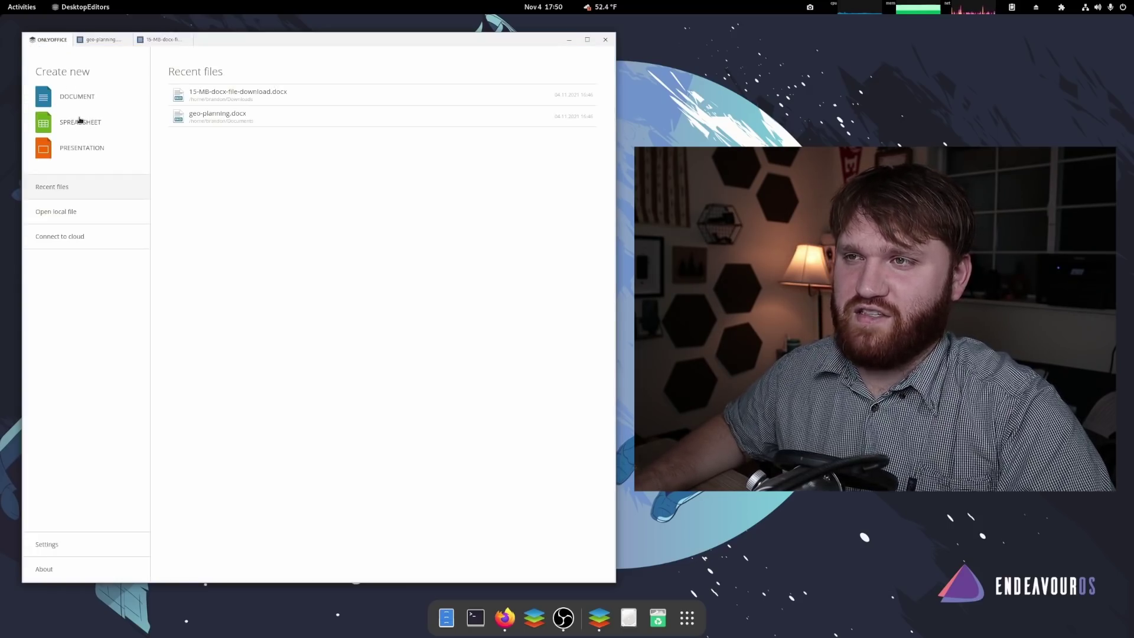
- Create Presentation1 with the orange-green textured theme from the full gallery, then go back to the start page
left_click(67, 152)
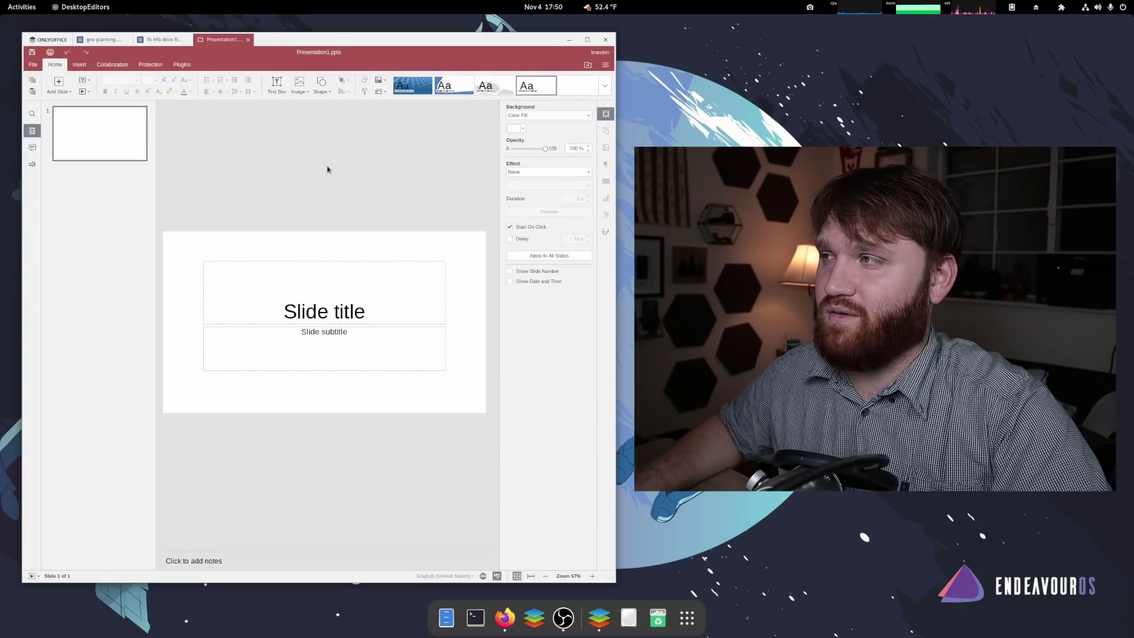
left_click(418, 94)
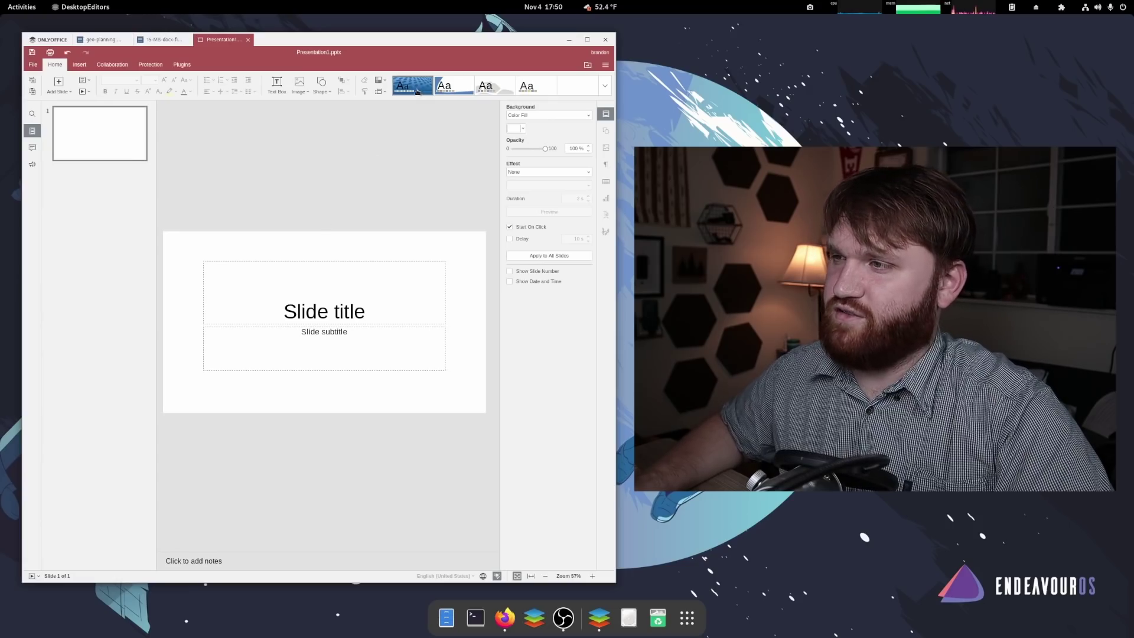
left_click(608, 85)
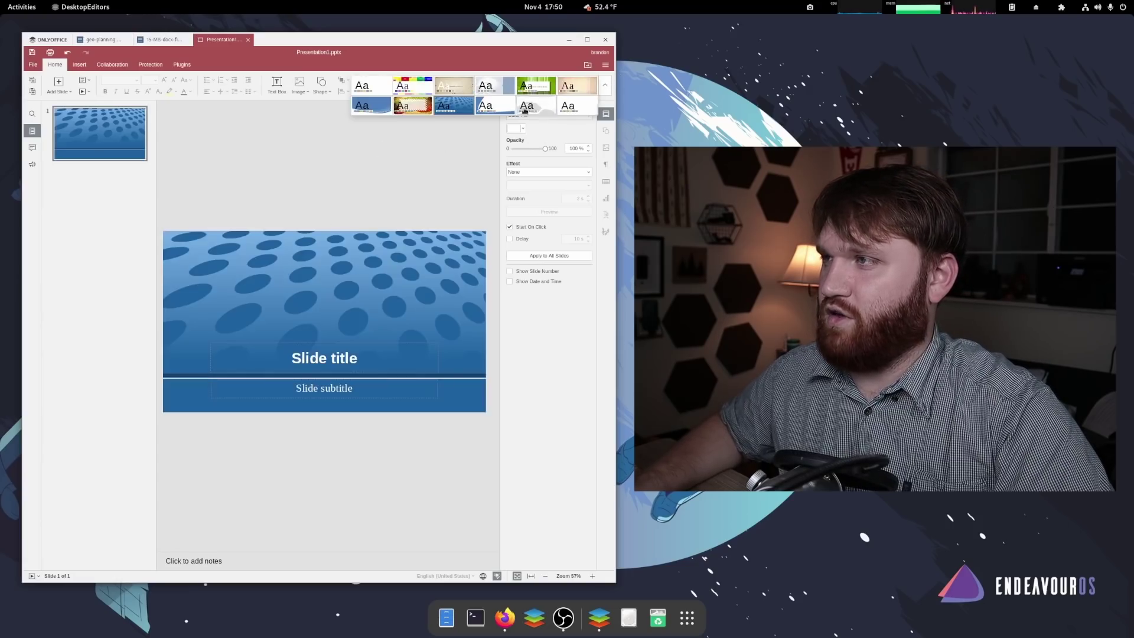
left_click(424, 108)
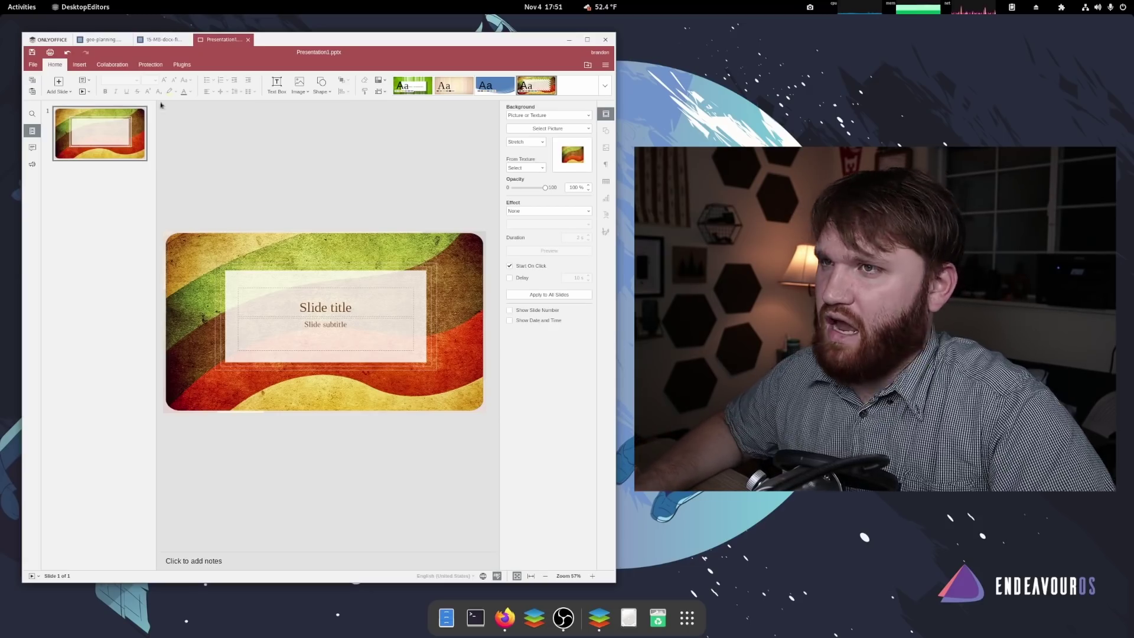
left_click(42, 41)
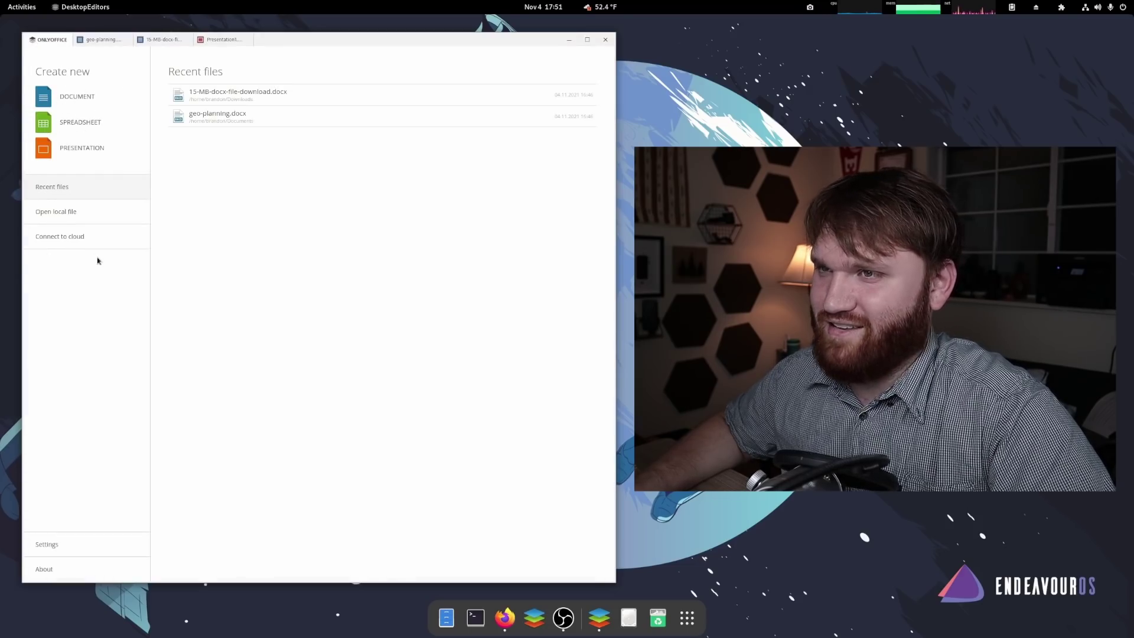
- Create the Book1 spreadsheet, select cells A1 to H1, then bring Firefox forward
left_click(66, 121)
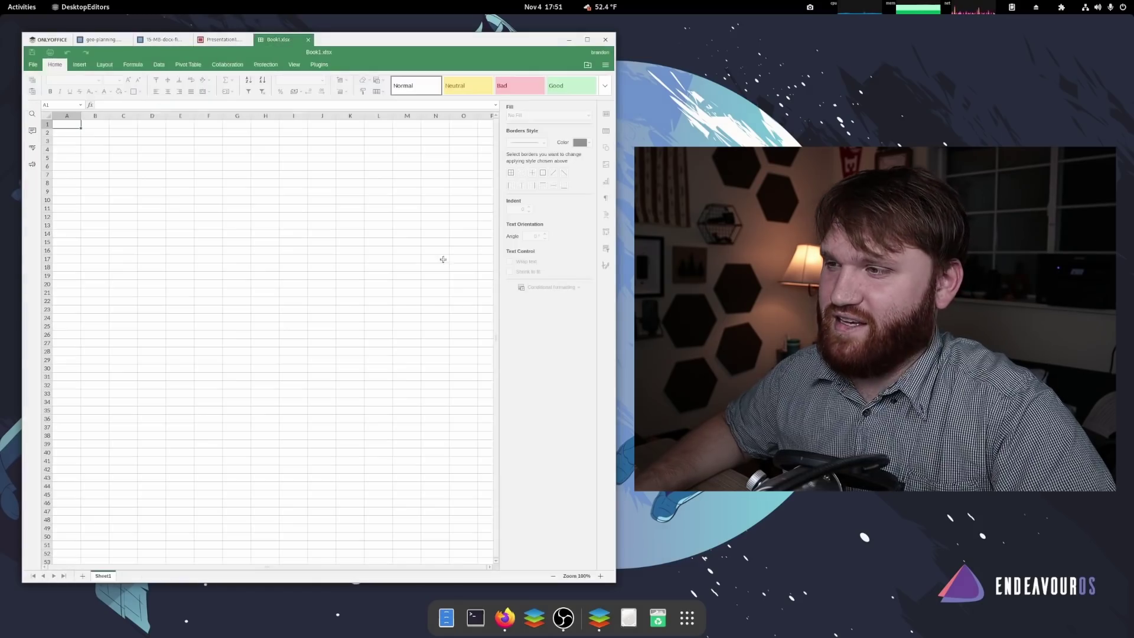
left_click_drag(86, 135, 280, 232)
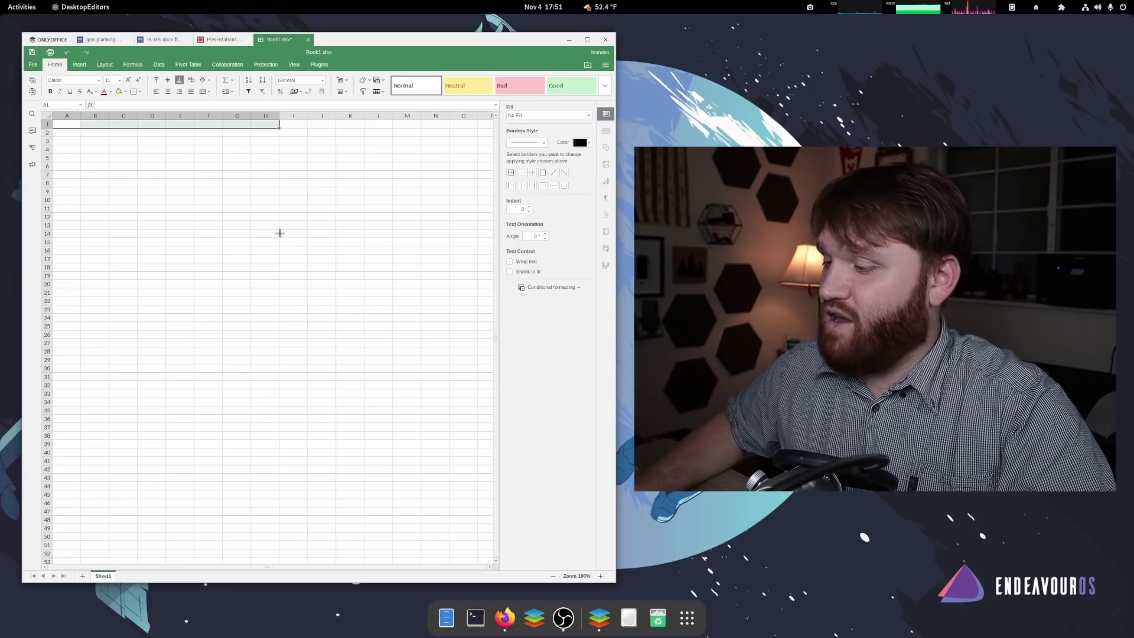
left_click(511, 627)
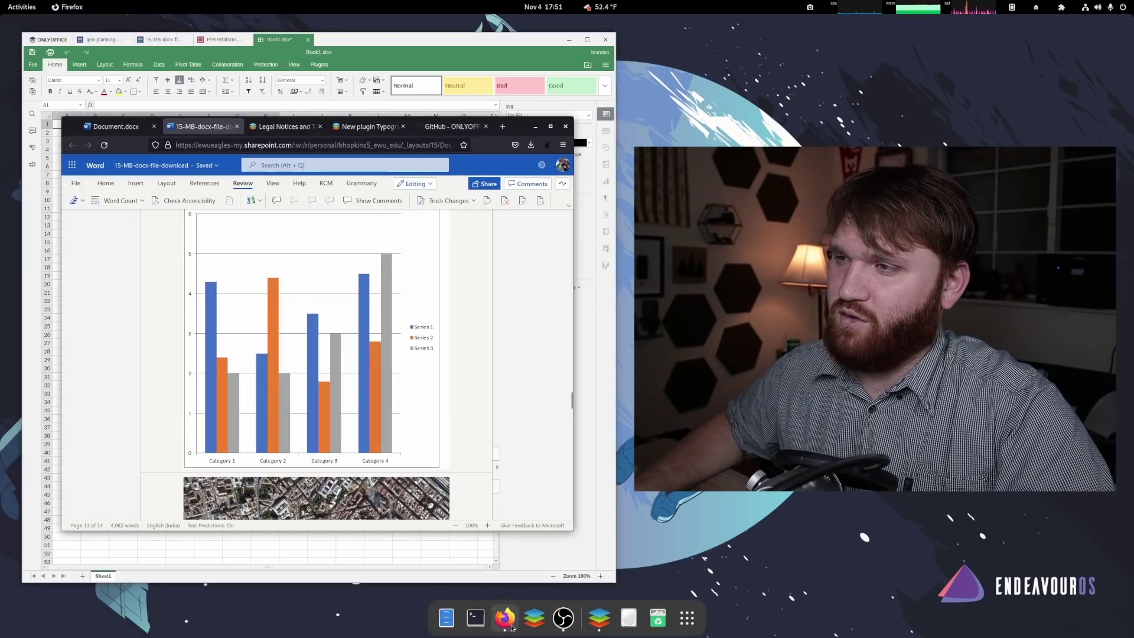
- Return to the Typograf plugin blog post tab
left_click(357, 130)
left_click(276, 131)
left_click(366, 126)
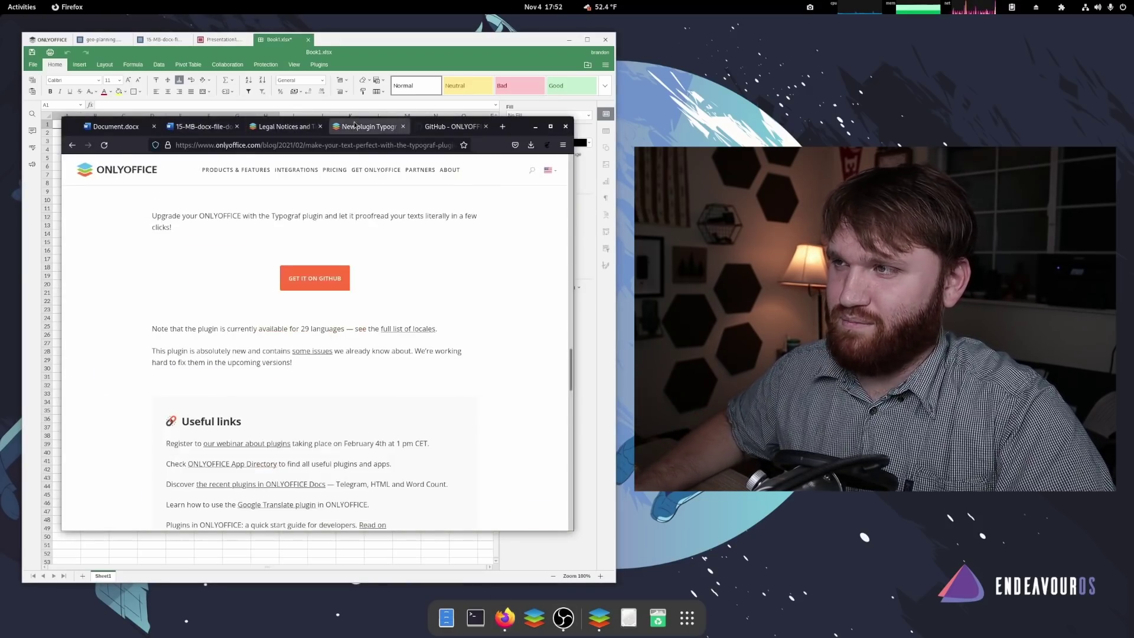
- Open the ONLYOFFICE Docs product page from the Products & Features menu
scroll(99, 275, "up", 5)
scroll(99, 276, "up", 10)
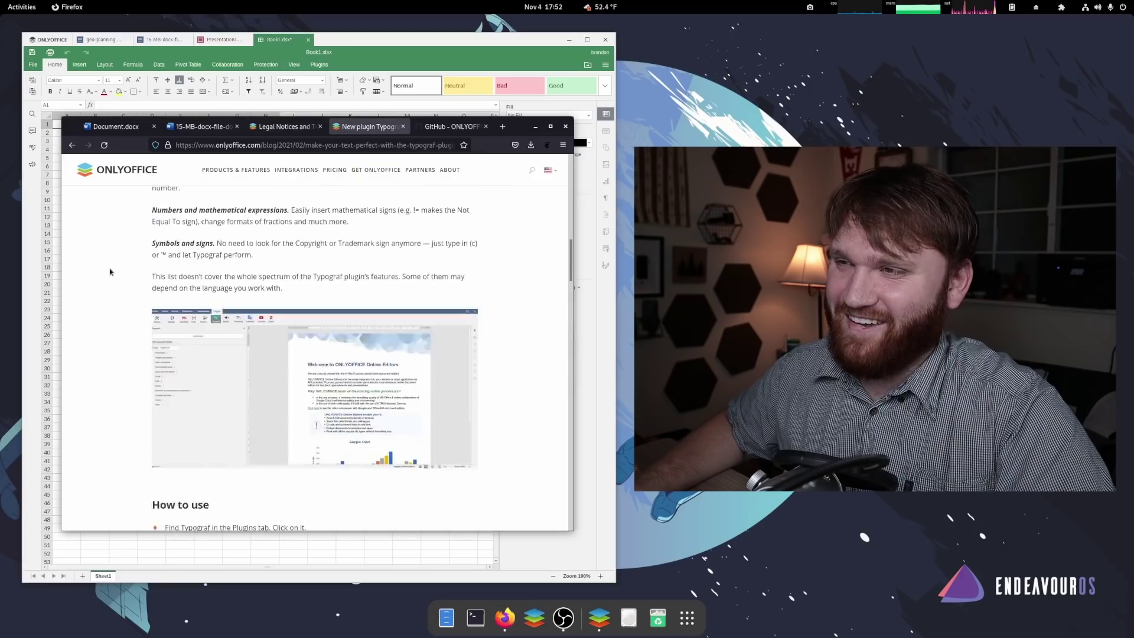
mouse_move(233, 194)
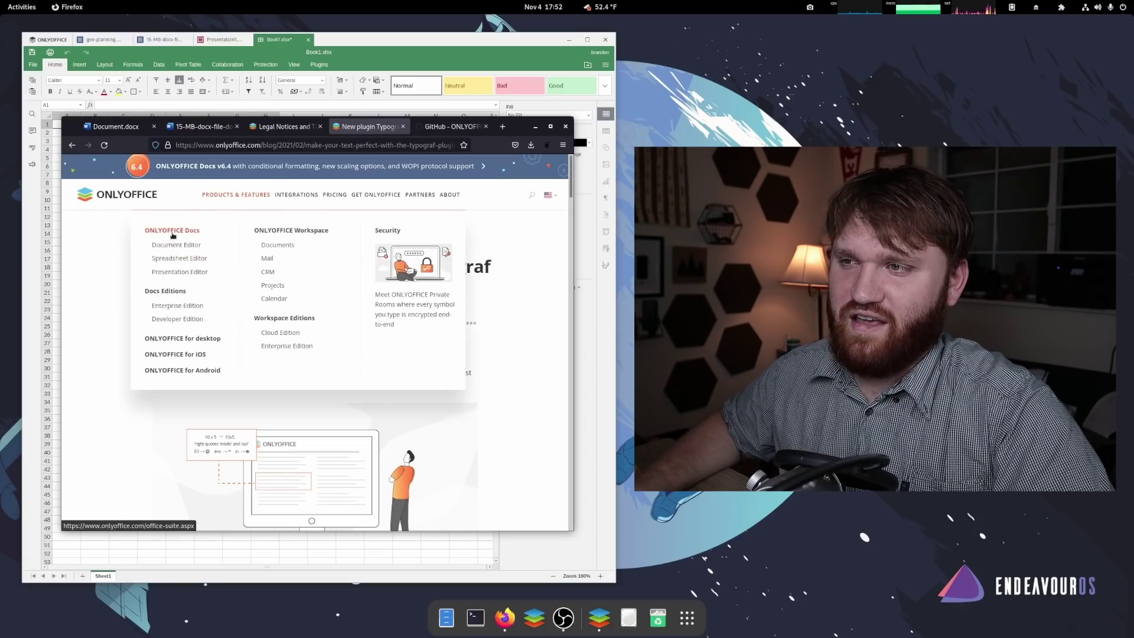
left_click(188, 234)
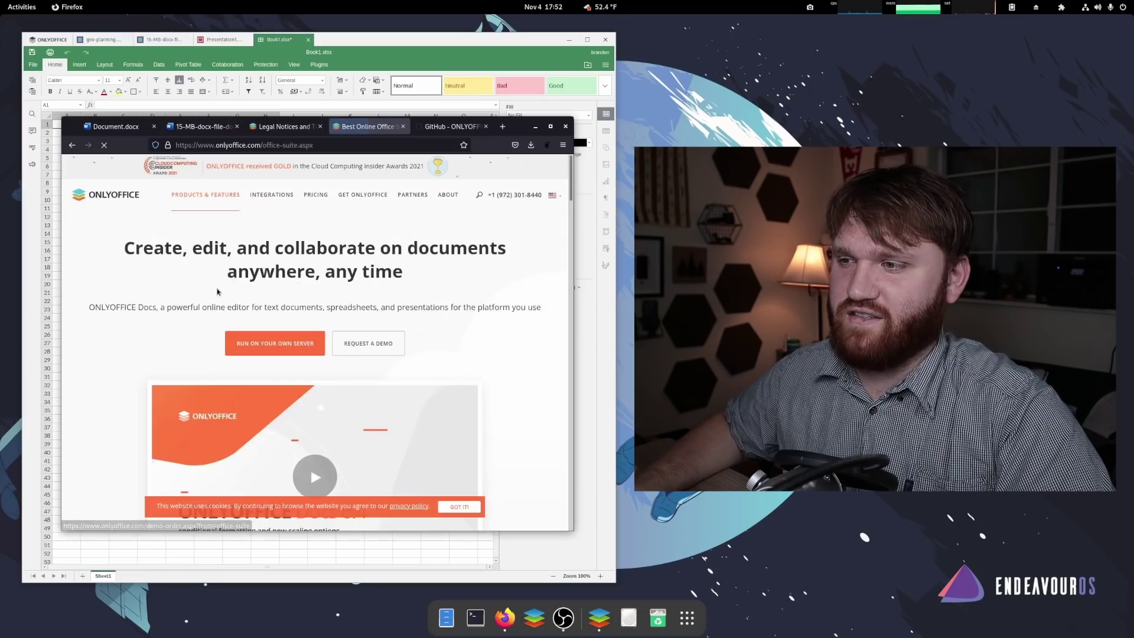
scroll(215, 236, "down", 2)
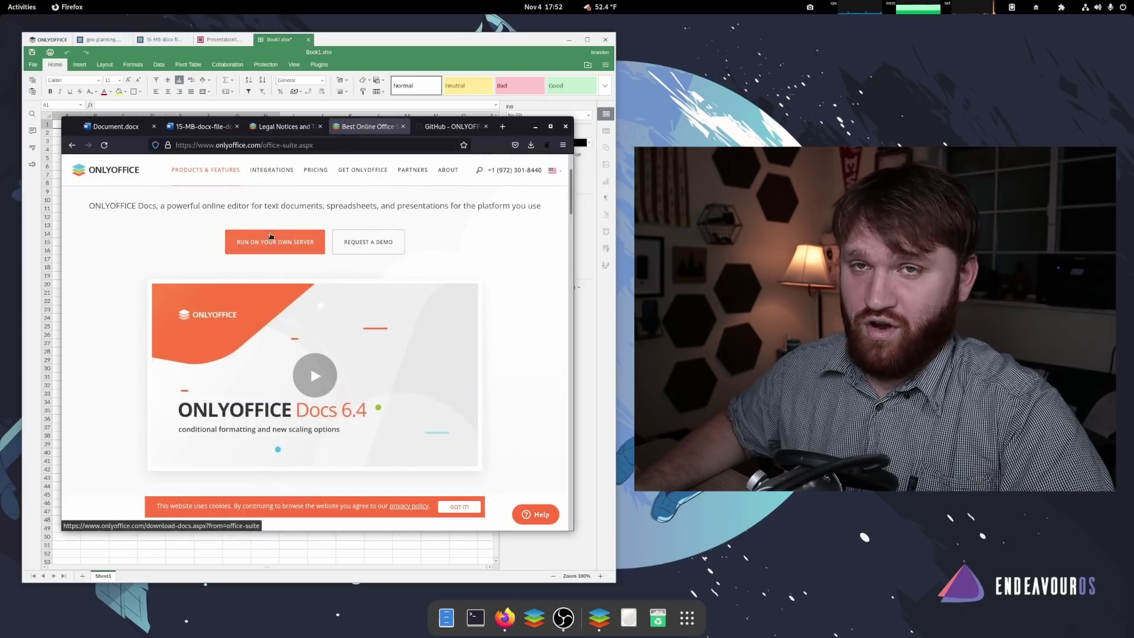
- Scroll the Docs page down to the Community, Enterprise and Developer edition cards
scroll(271, 237, "down", 5)
scroll(259, 294, "down", 3)
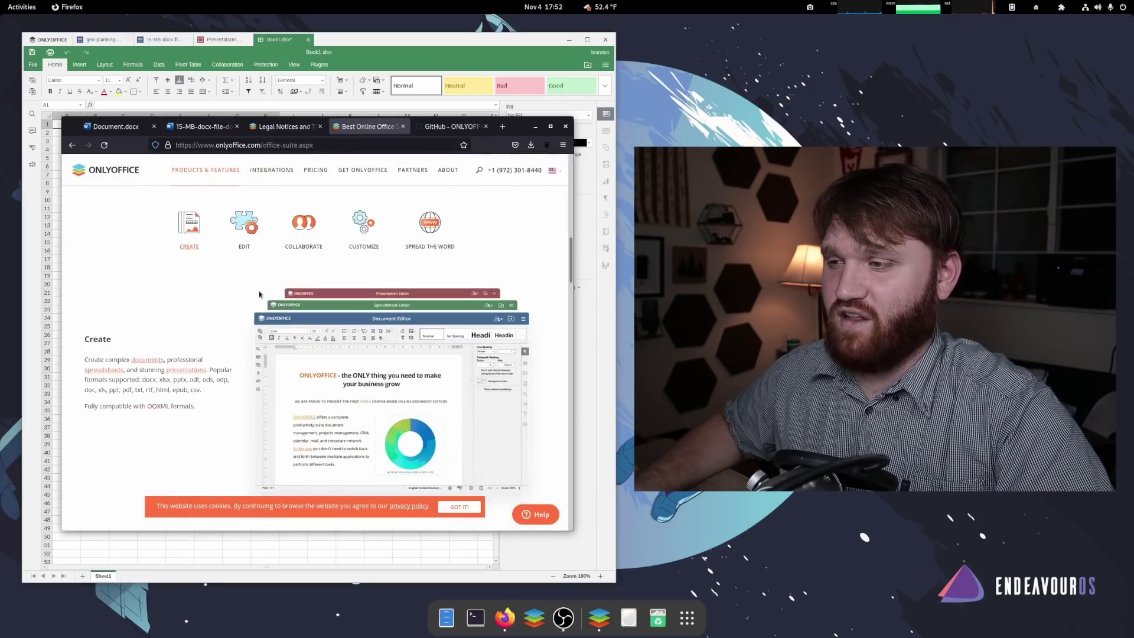
scroll(352, 293, "up", 5)
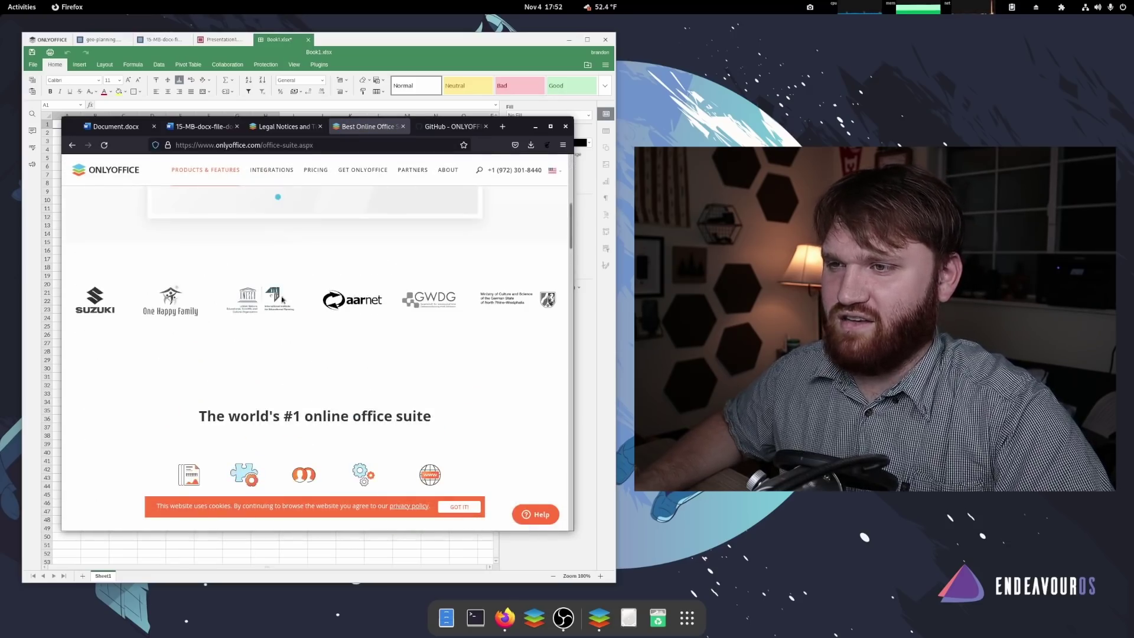
scroll(281, 299, "down", 15)
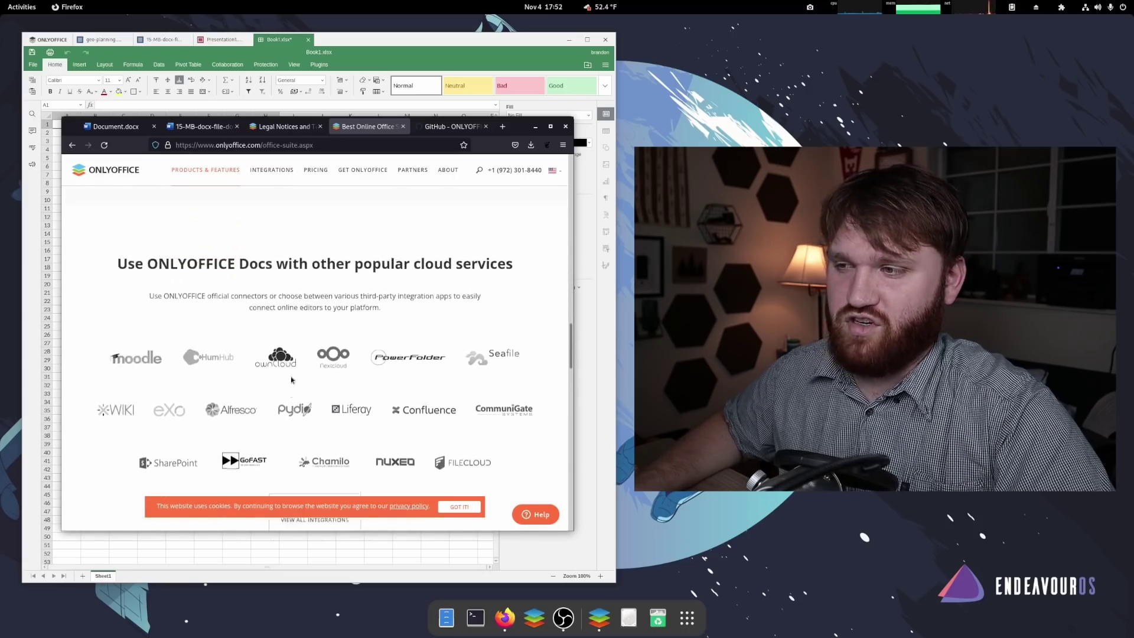
scroll(354, 366, "down", 10)
scroll(209, 282, "up", 2)
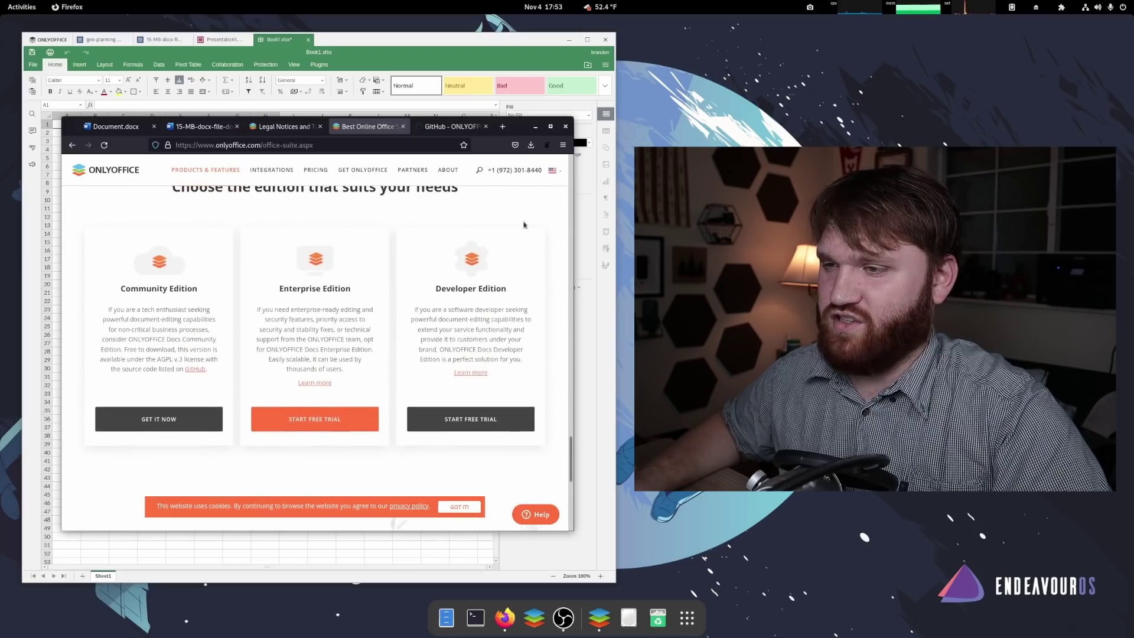
- Highlight the edition descriptions, then open the Community Edition download page
left_click_drag(260, 252, 540, 423)
left_click_drag(196, 367, 121, 287)
left_click(160, 360)
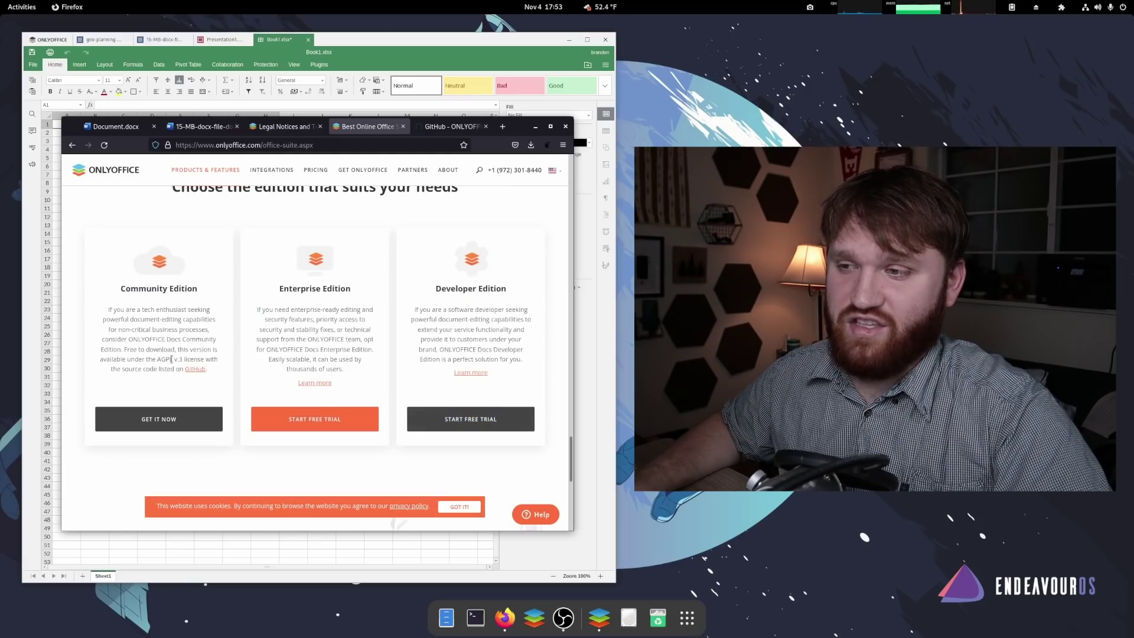
left_click(176, 418)
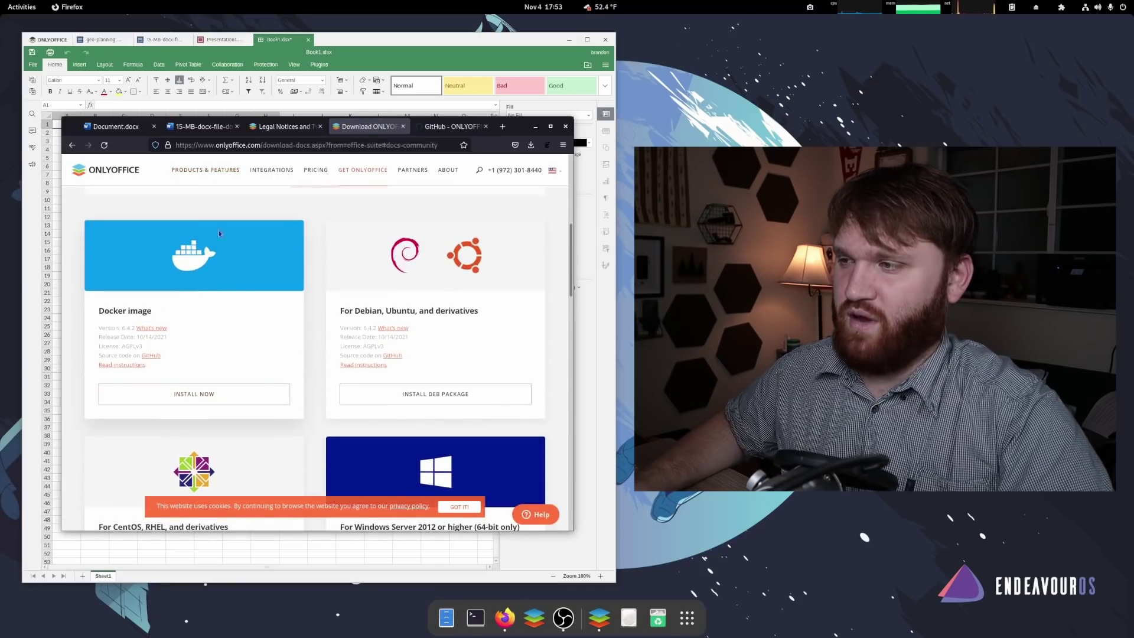
- Scroll through the Docs server download options for Docker, Debian/Ubuntu, CentOS/RHEL and Windows Server
scroll(397, 312, "down", 2)
scroll(396, 312, "down", 2)
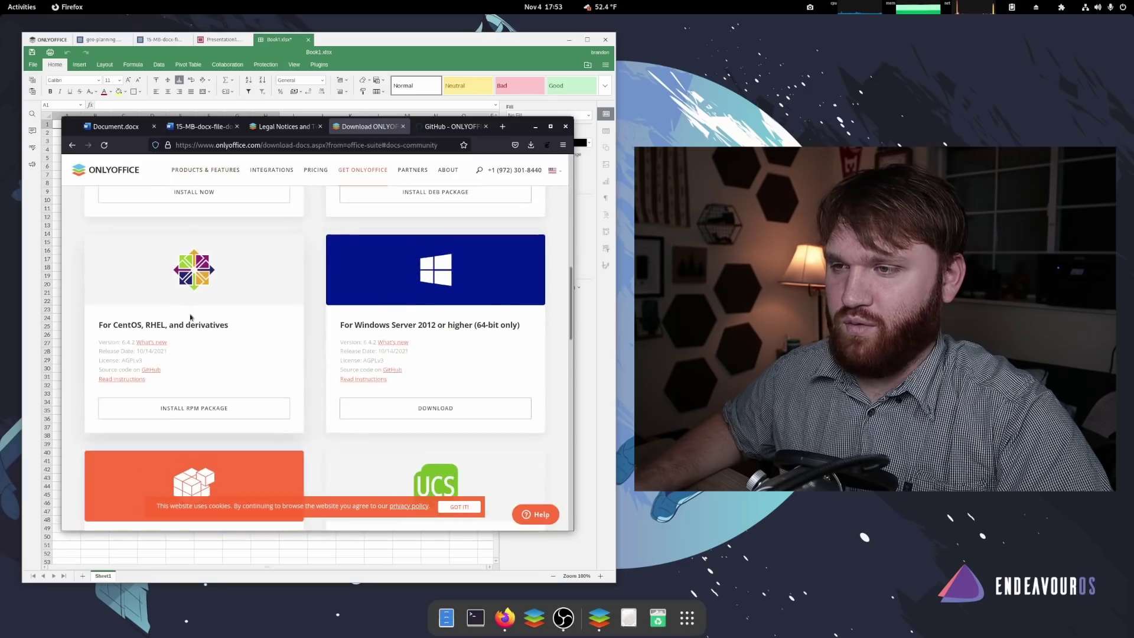
scroll(492, 347, "up", 2)
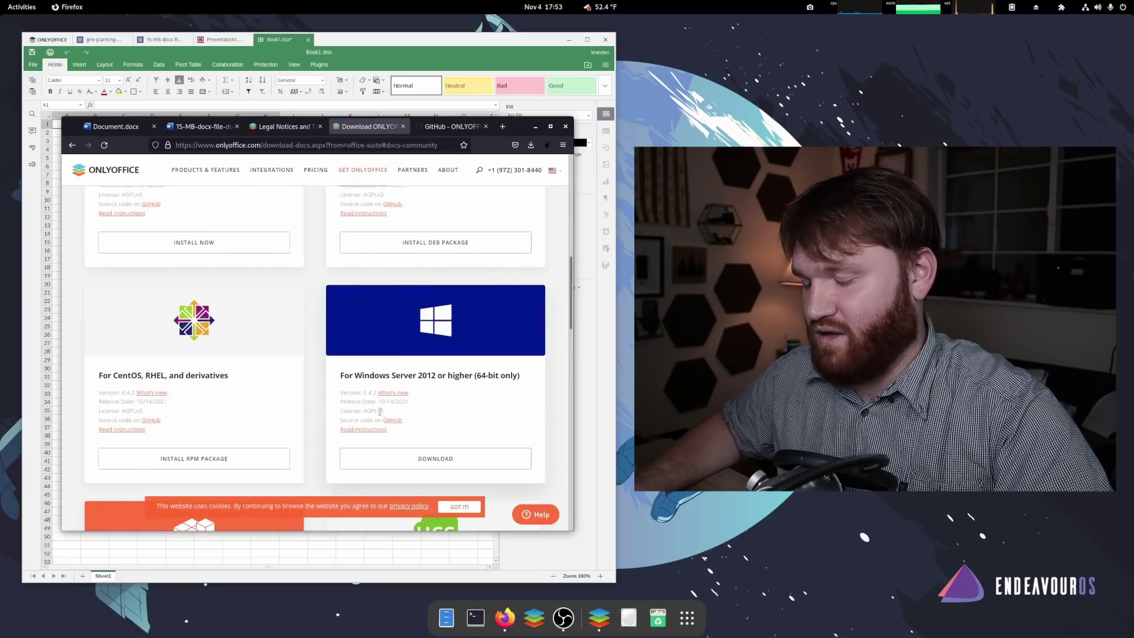
scroll(460, 355, "down", 6)
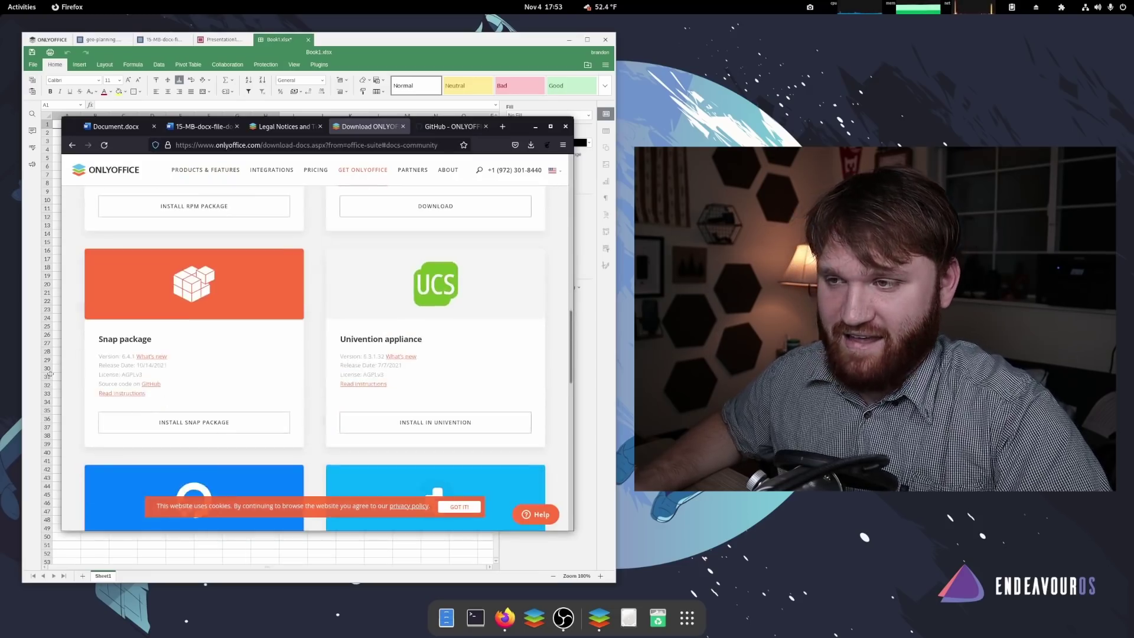
scroll(225, 367, "up", 4)
scroll(228, 362, "up", 2)
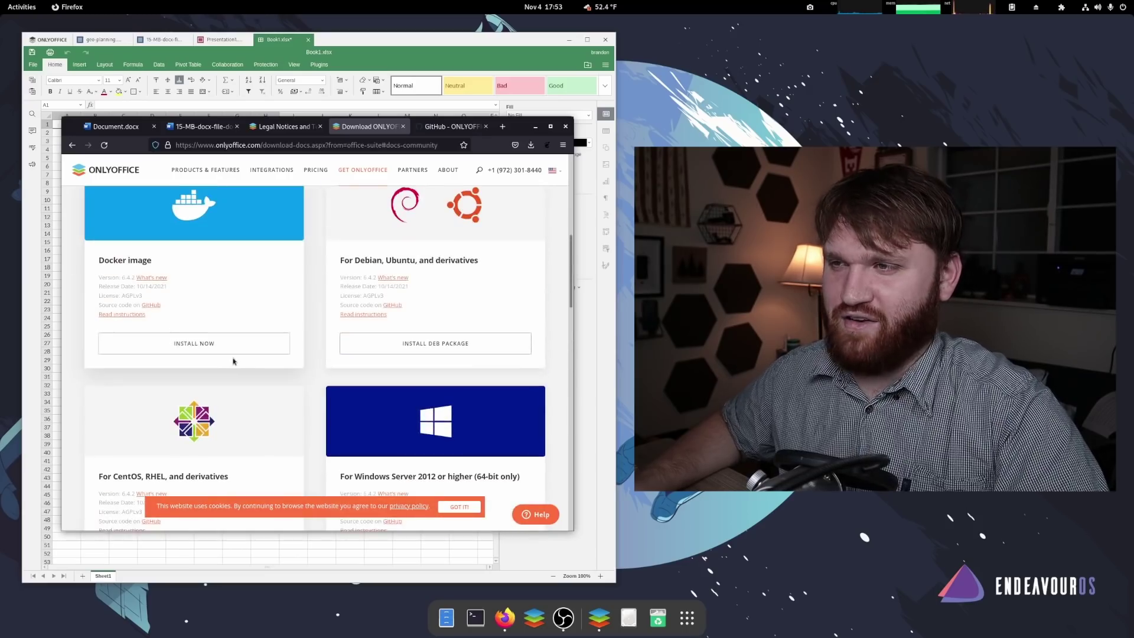
scroll(233, 362, "up", 5)
left_click(431, 229)
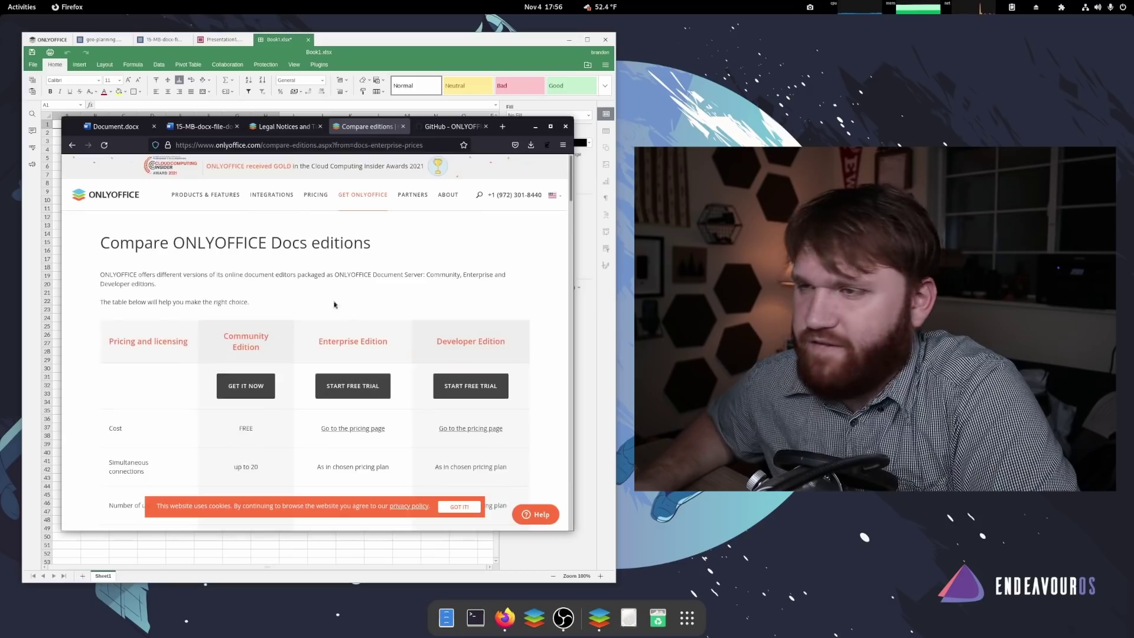
left_click_drag(99, 243, 388, 244)
left_click(407, 246)
scroll(216, 255, "down", 3)
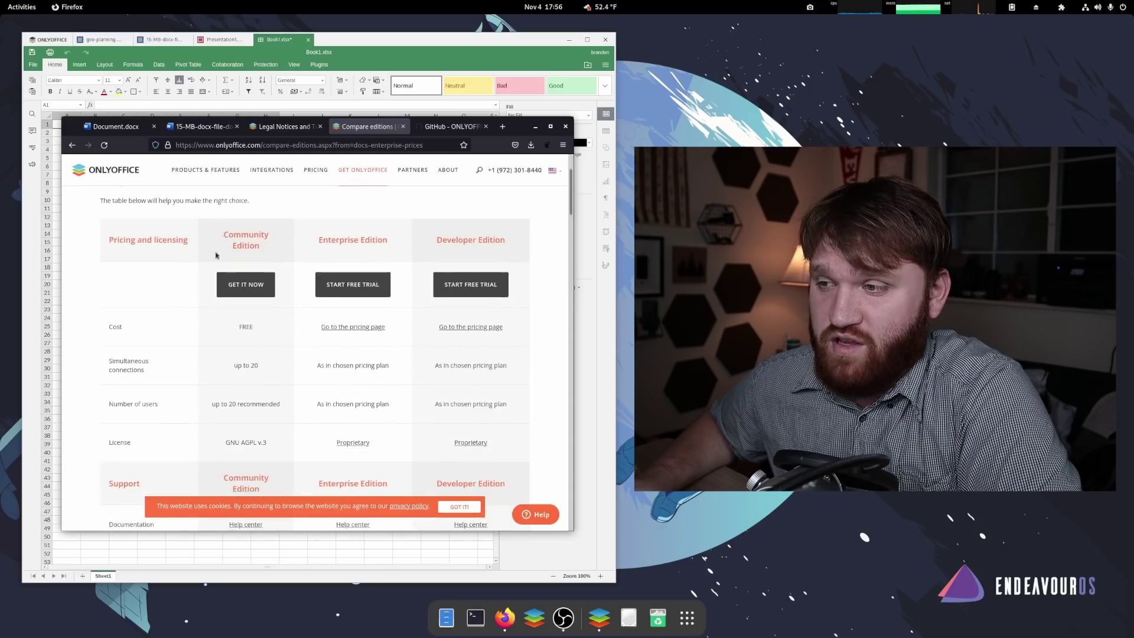
scroll(253, 255, "down", 3)
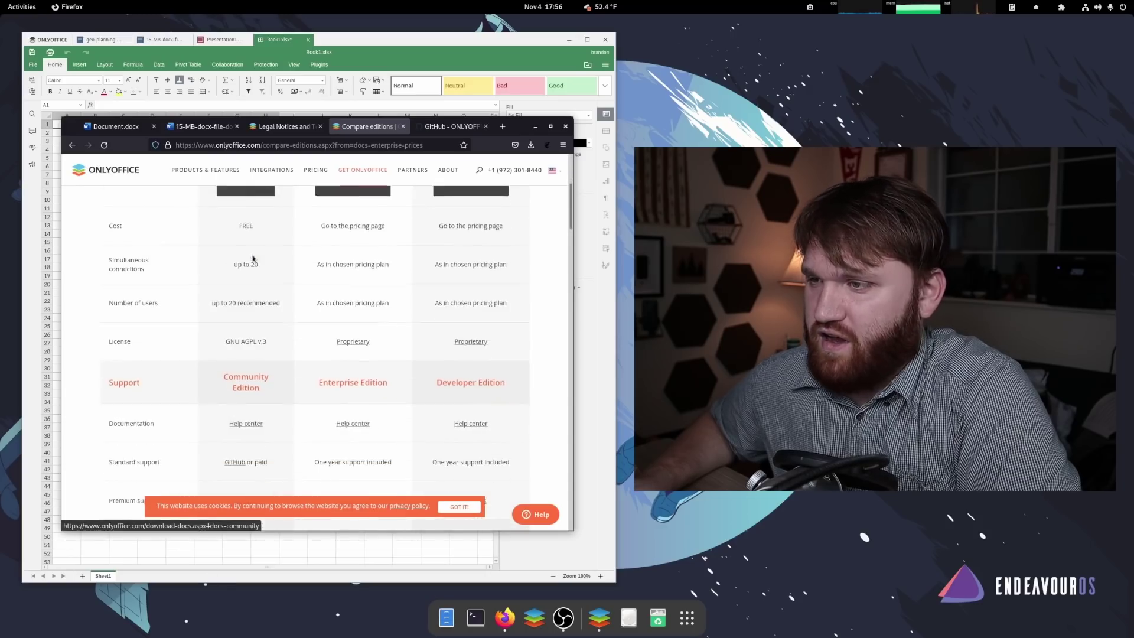
scroll(325, 260, "up", 3)
scroll(472, 260, "down", 3)
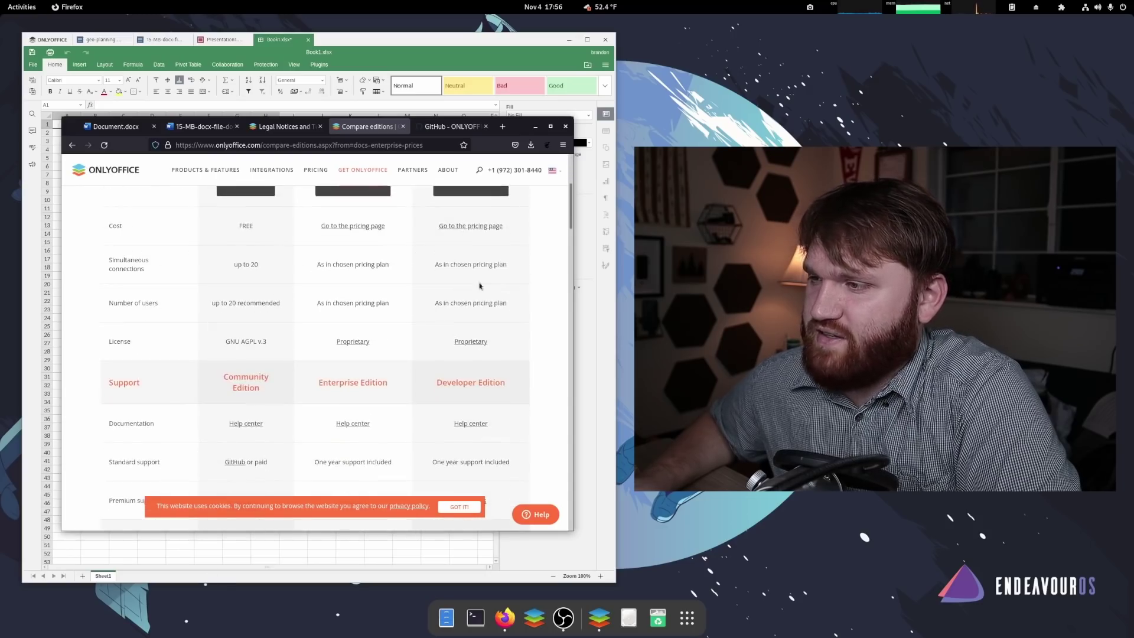
scroll(458, 312, "down", 3)
scroll(331, 319, "up", 3)
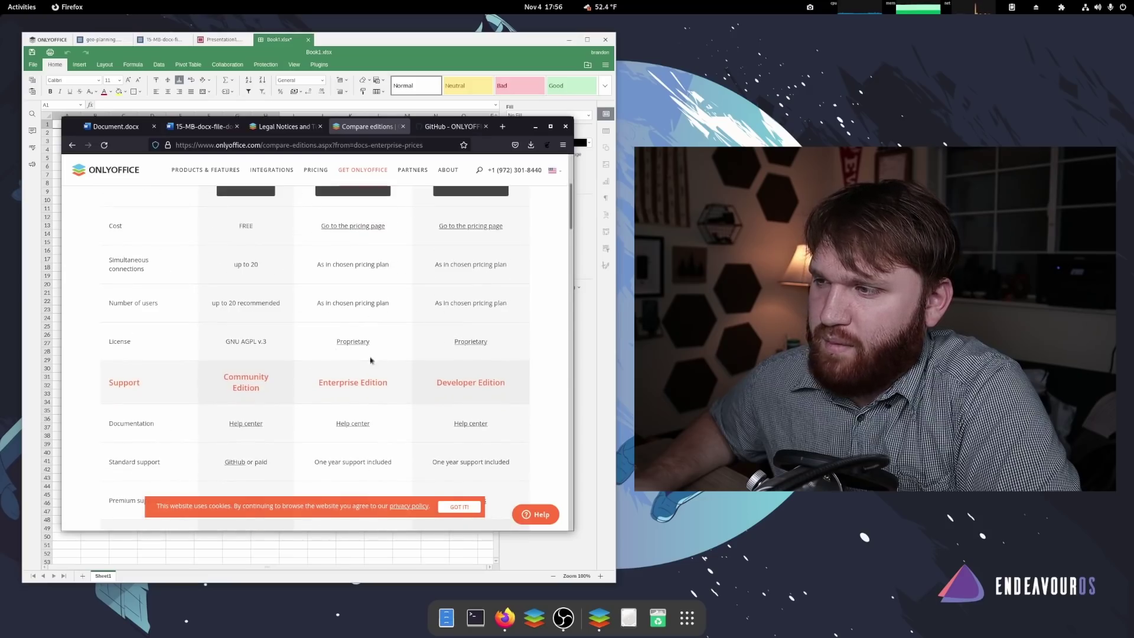
scroll(318, 313, "down", 5)
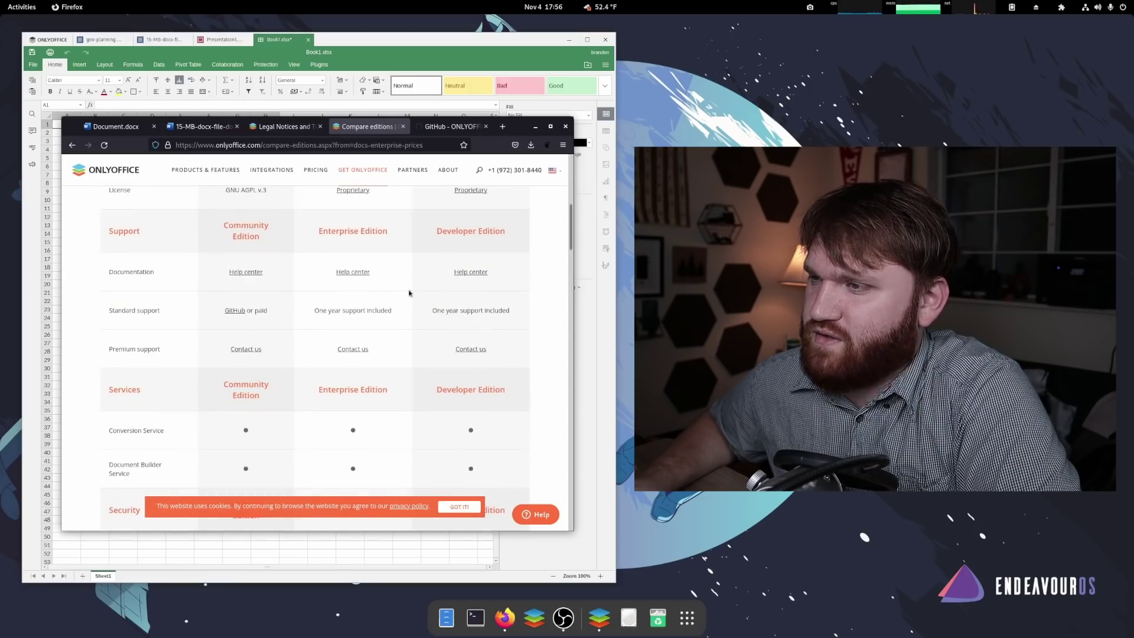
scroll(422, 293, "down", 10)
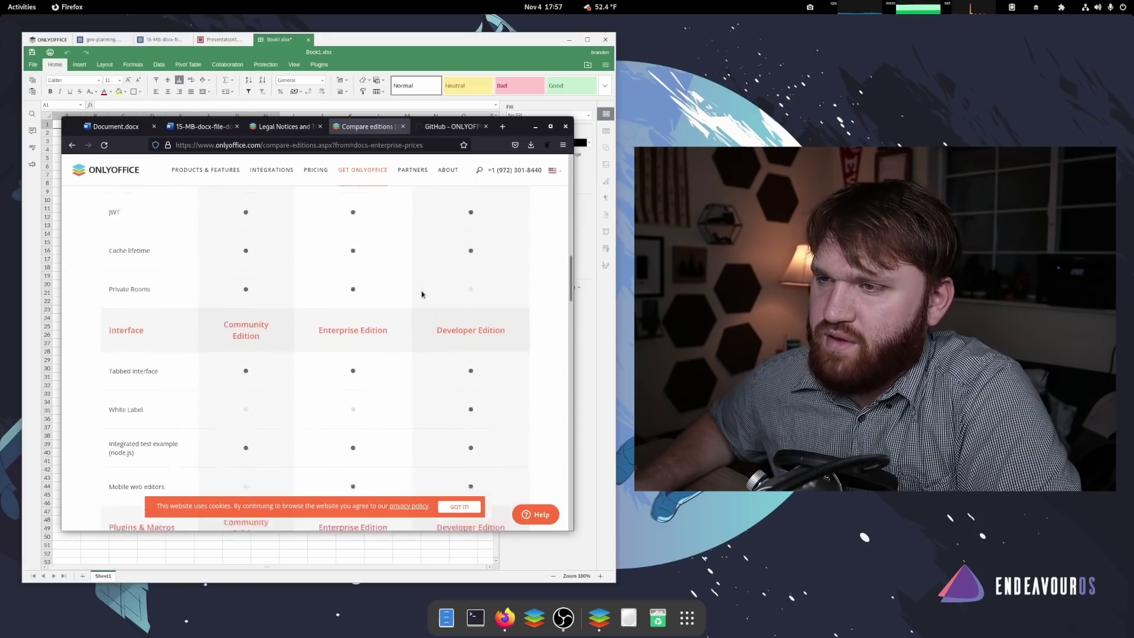
scroll(422, 294, "up", 1)
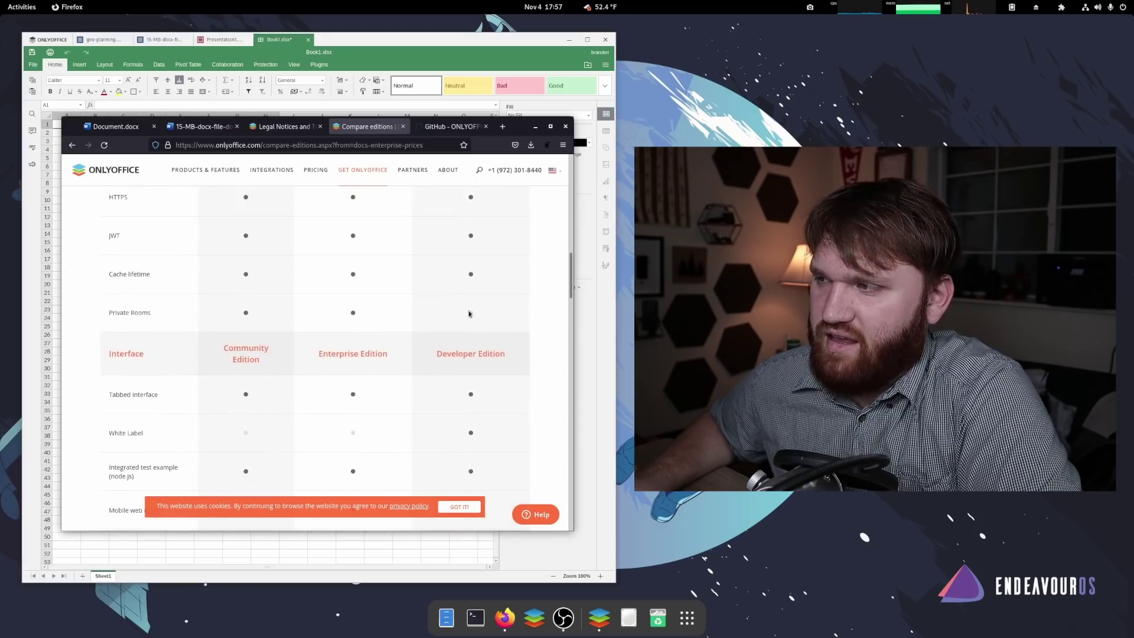
scroll(464, 314, "up", 7)
scroll(464, 314, "down", 7)
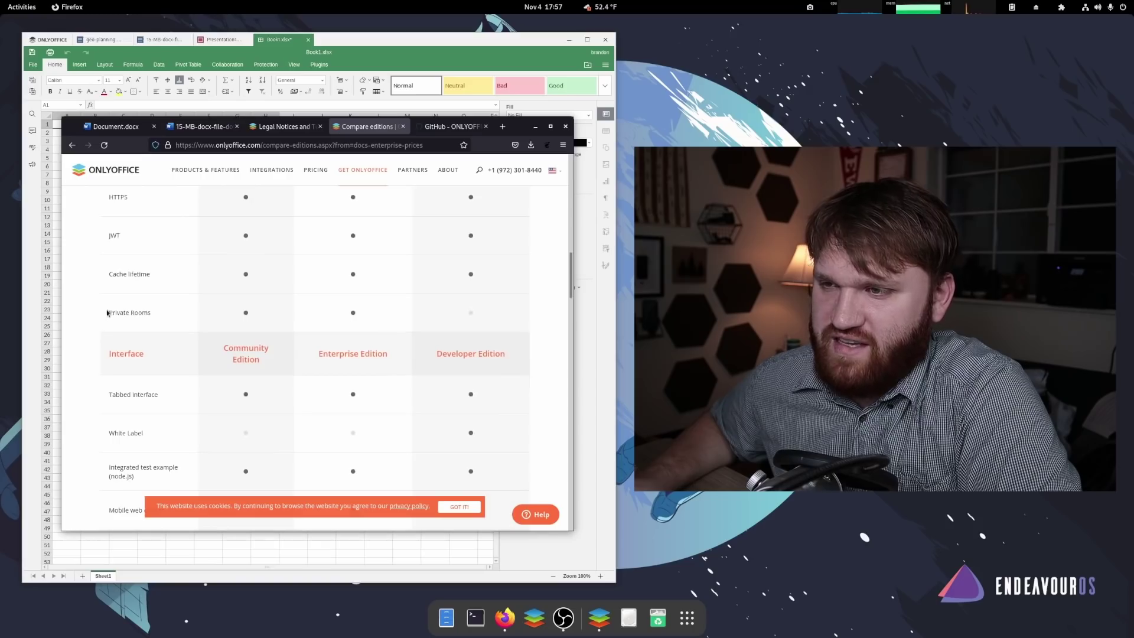
scroll(108, 313, "down", 5)
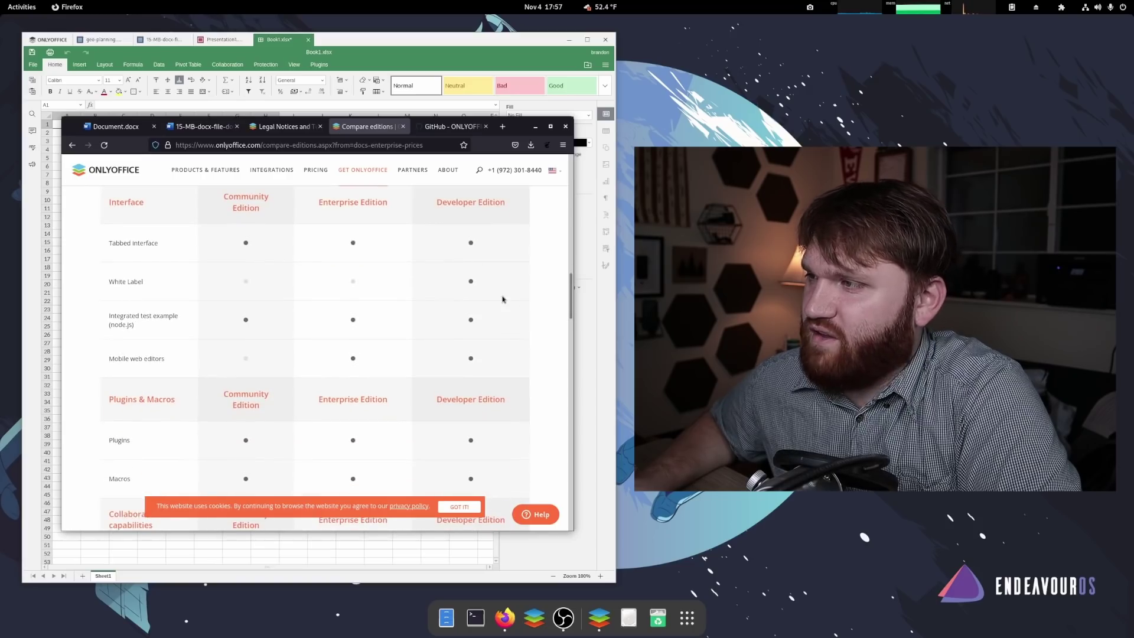
left_click_drag(145, 284, 58, 284)
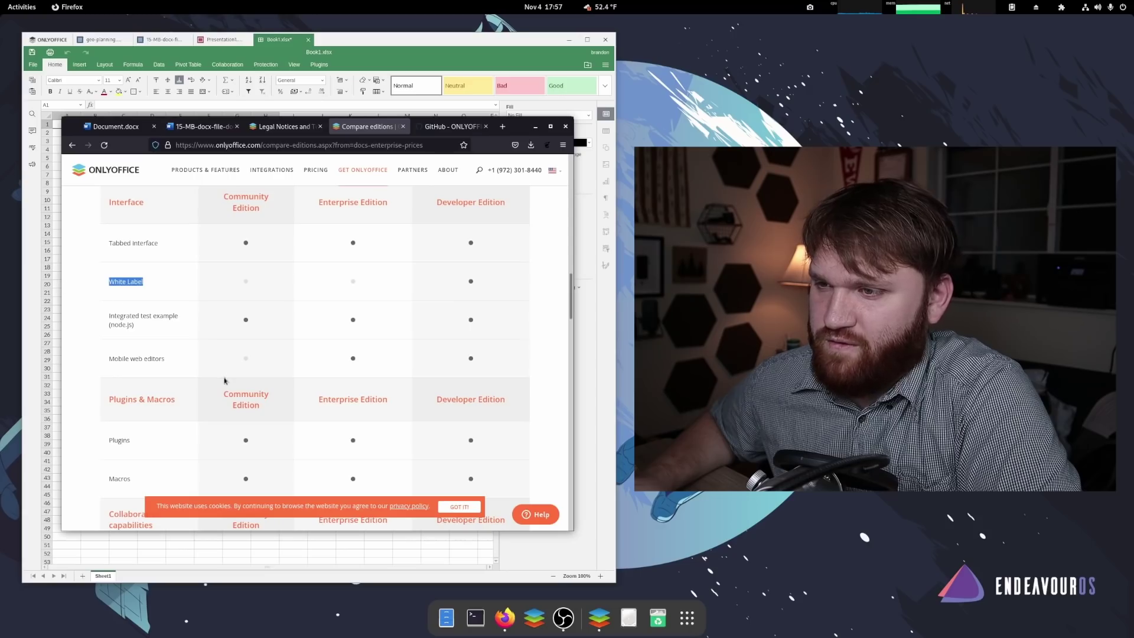
left_click_drag(236, 363, 82, 361)
left_click(181, 361)
scroll(183, 359, "down", 20)
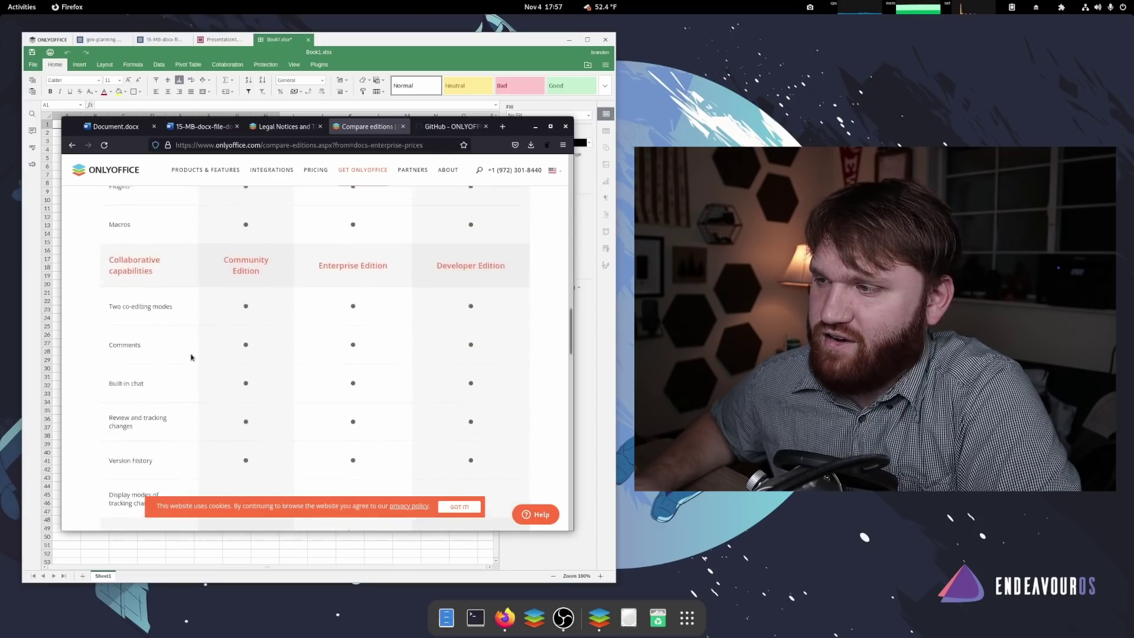
scroll(191, 360, "down", 1)
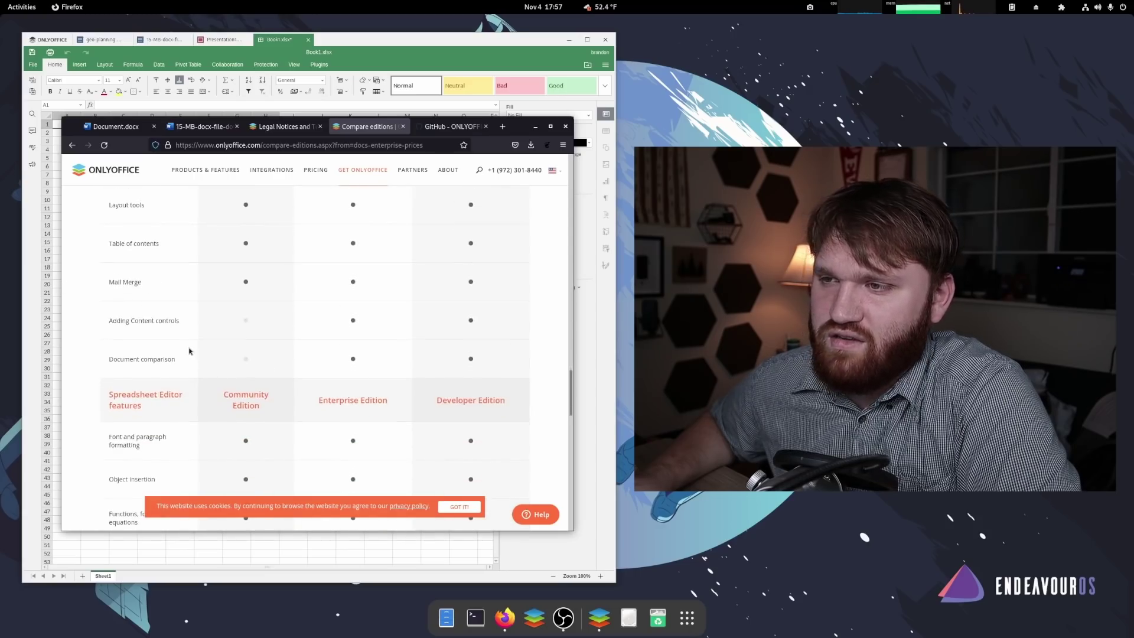
left_click_drag(109, 320, 184, 365)
left_click(179, 354)
scroll(179, 353, "down", 12)
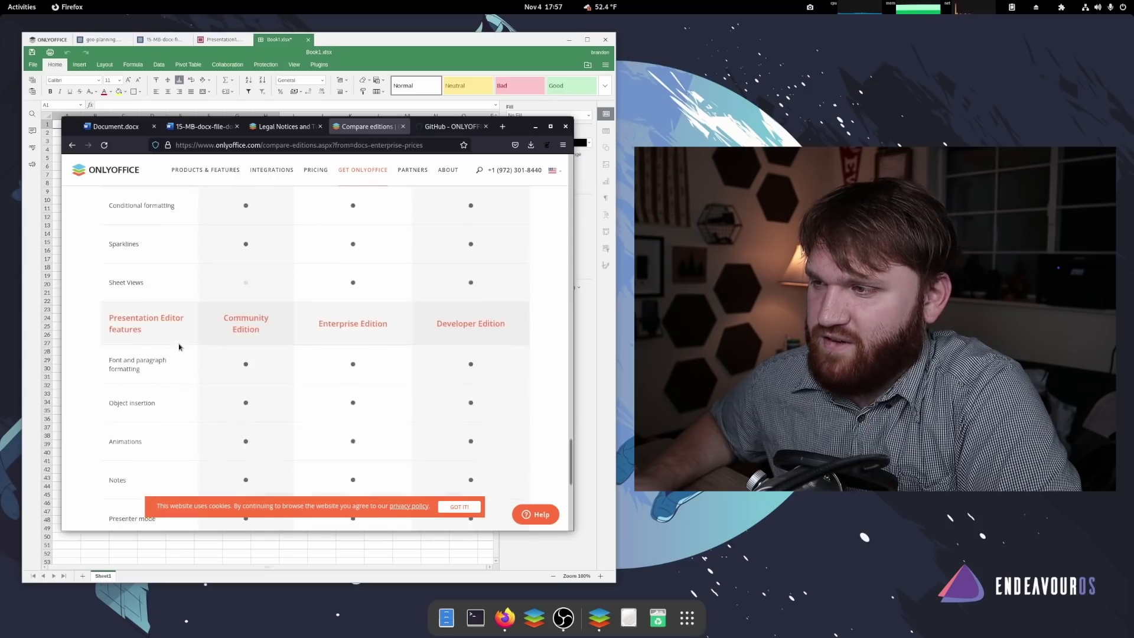
left_click_drag(144, 334, 68, 333)
left_click(182, 332)
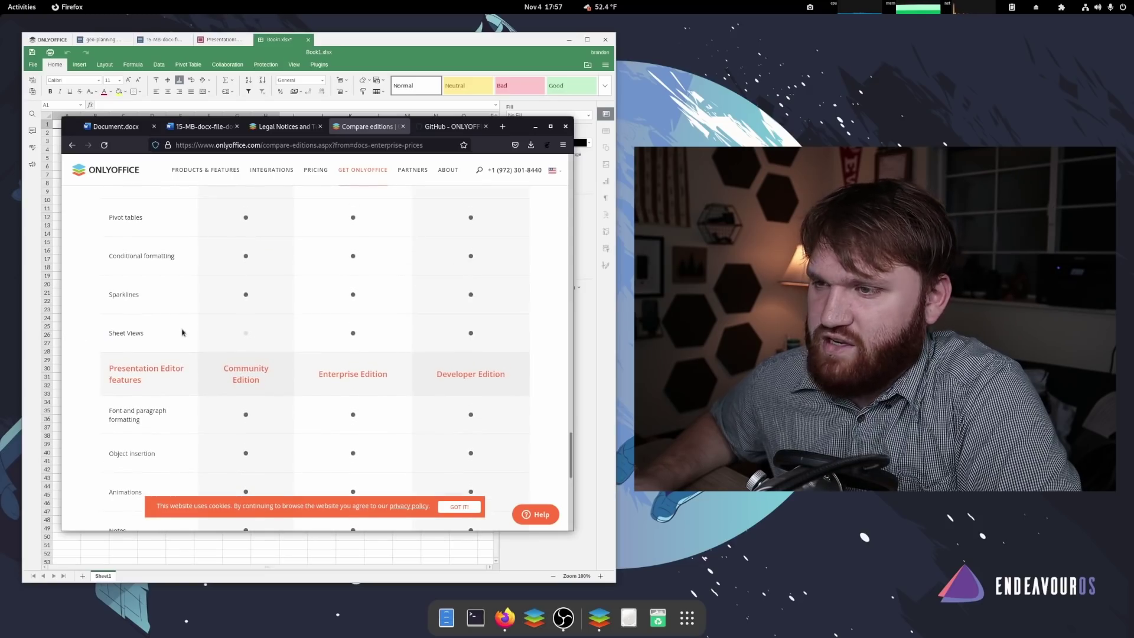
scroll(183, 332, "down", 5)
scroll(183, 332, "up", 20)
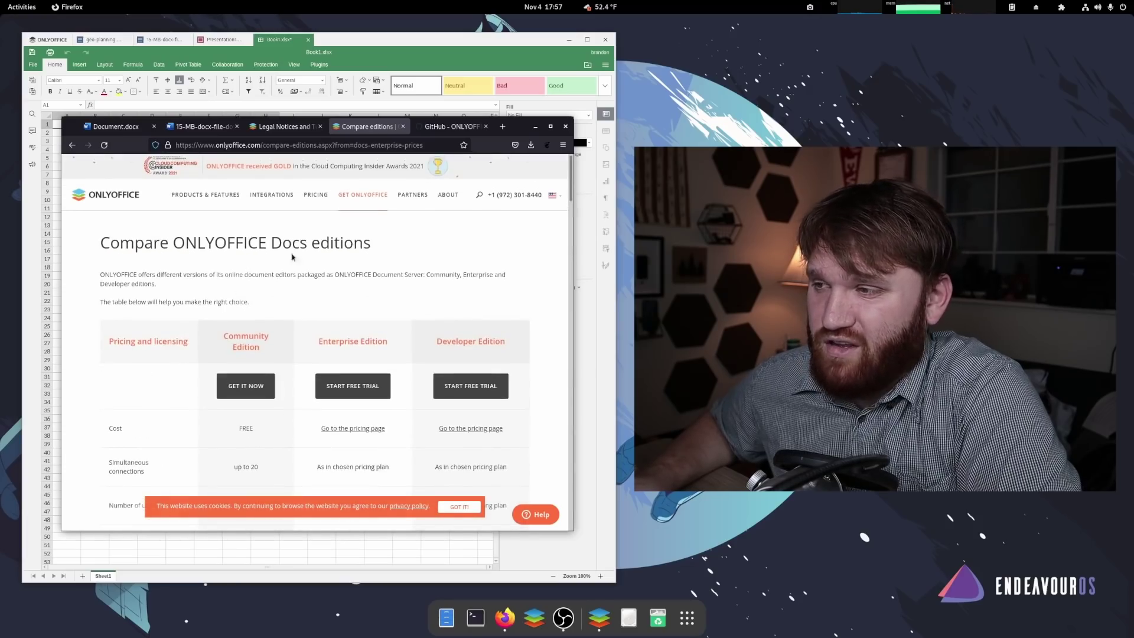
left_click_drag(437, 341, 380, 245)
- Open the ONLYOFFICE Workspace page from the Products & Features menu
left_click(387, 242)
mouse_move(268, 195)
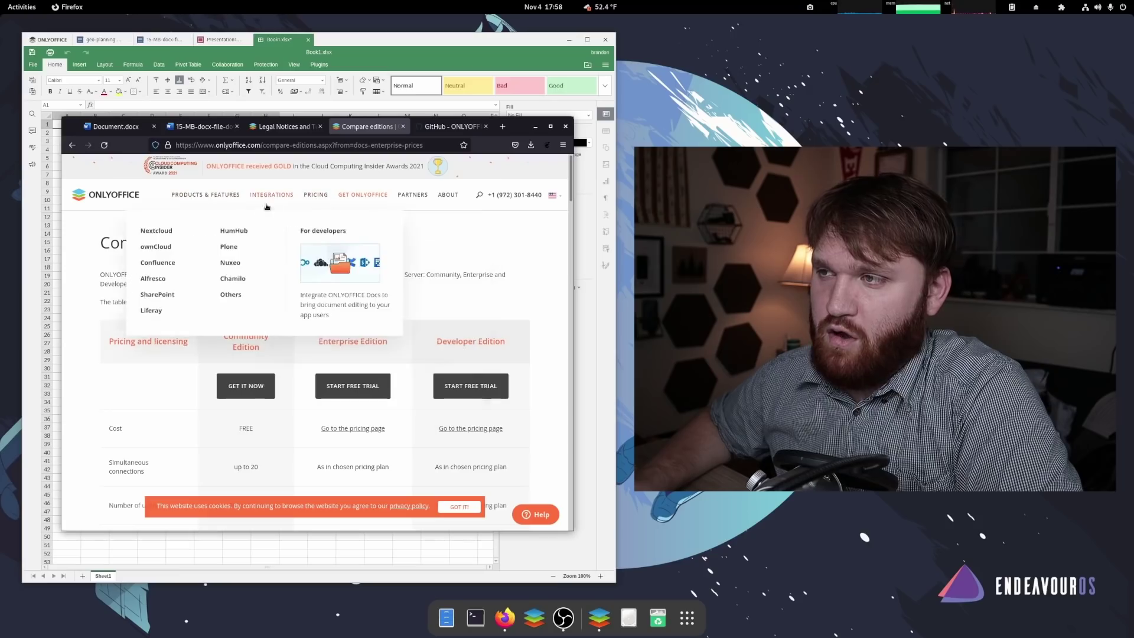
mouse_move(424, 197)
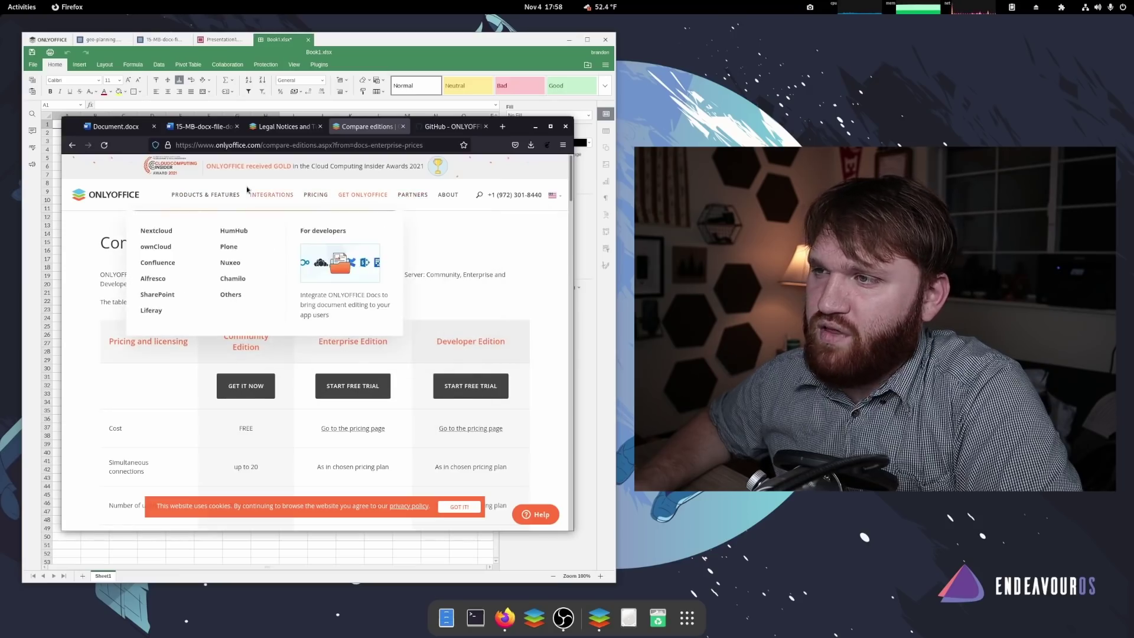
mouse_move(204, 197)
left_click(303, 232)
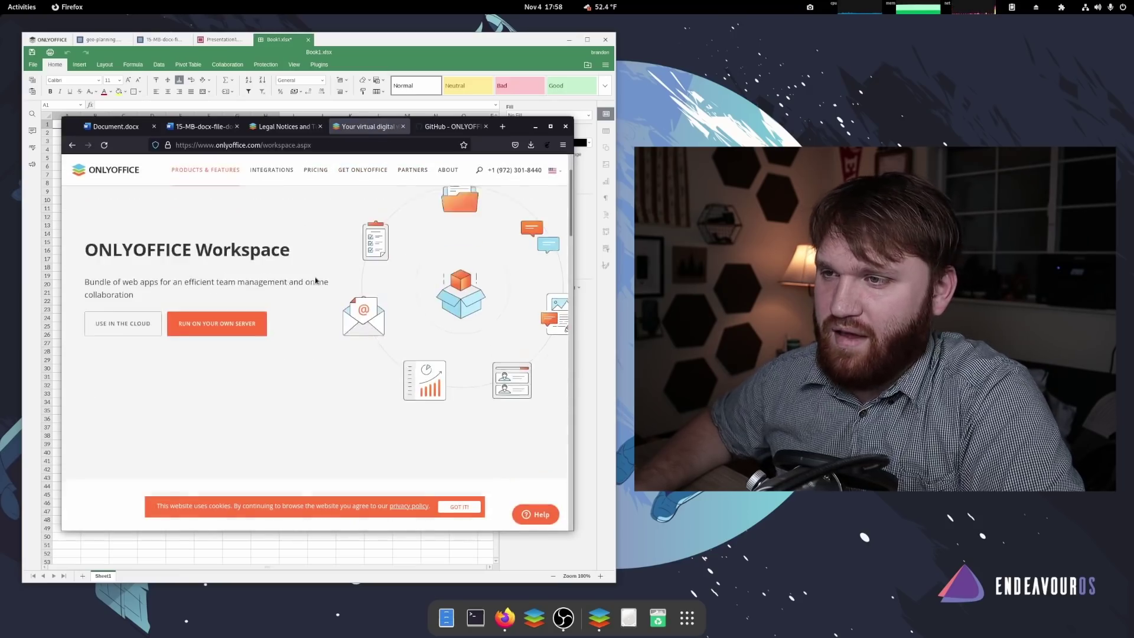
- Highlight the Workspace heading and scroll through the Documents, Mails, CRM, Projects and Calendar sections
left_click_drag(316, 331, 79, 319)
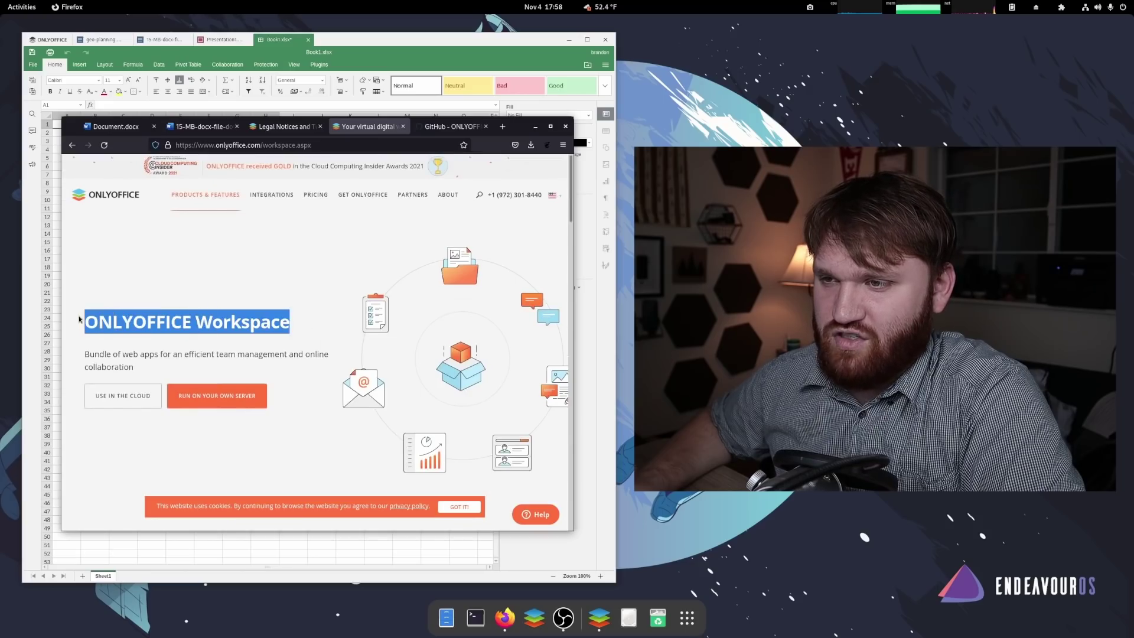
left_click(293, 329)
scroll(235, 322, "down", 10)
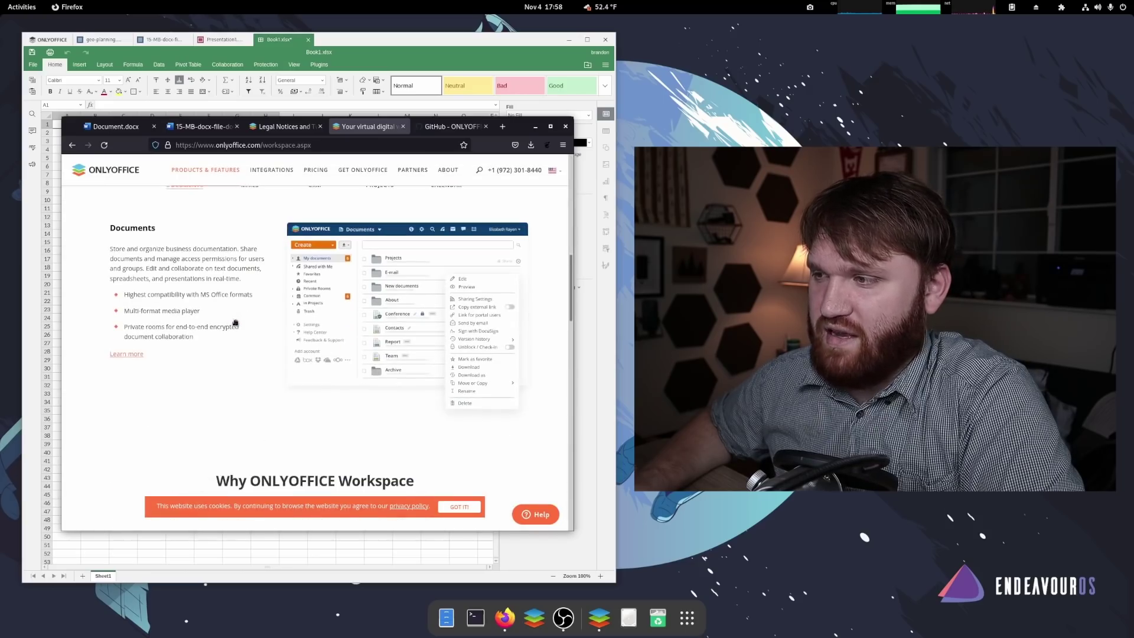
scroll(339, 317, "down", 3)
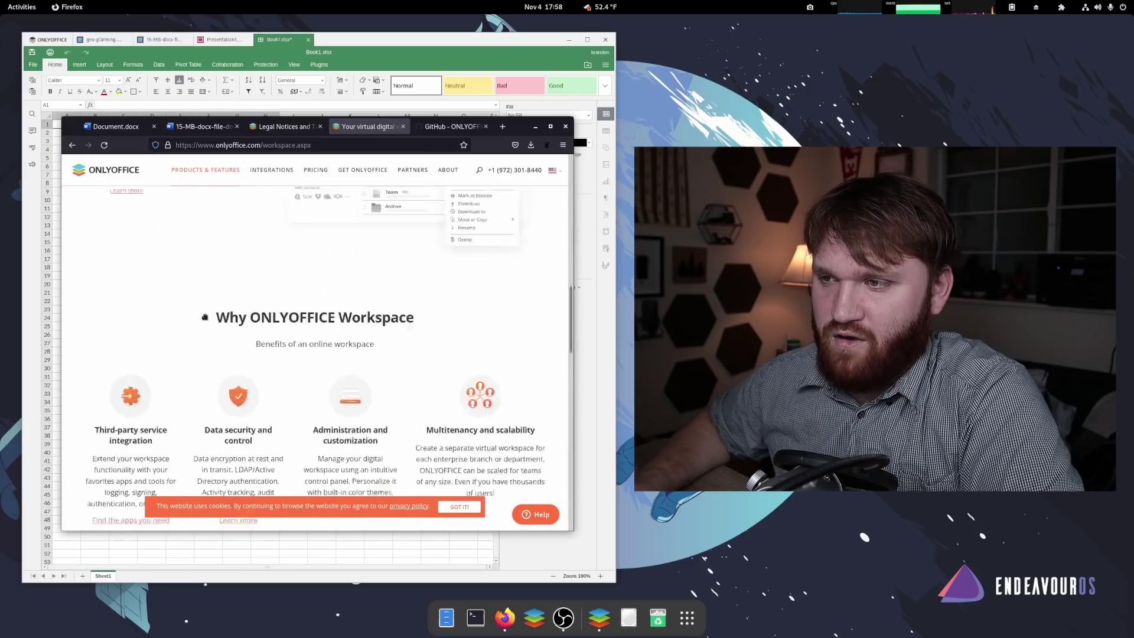
scroll(348, 293, "up", 6)
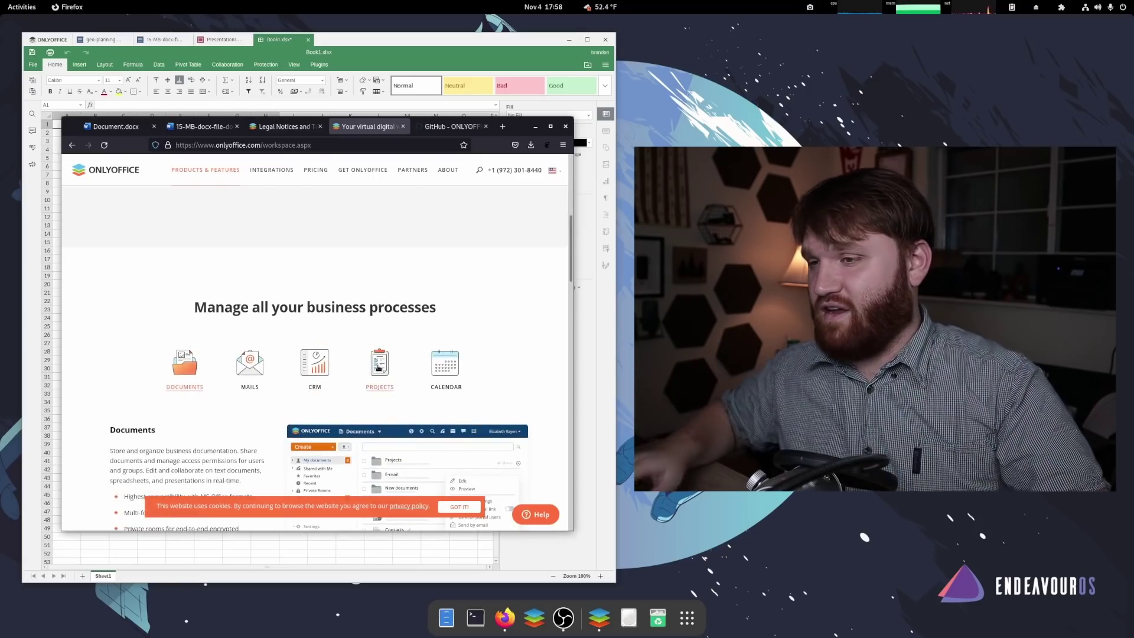
scroll(378, 367, "down", 5)
scroll(372, 390, "up", 4)
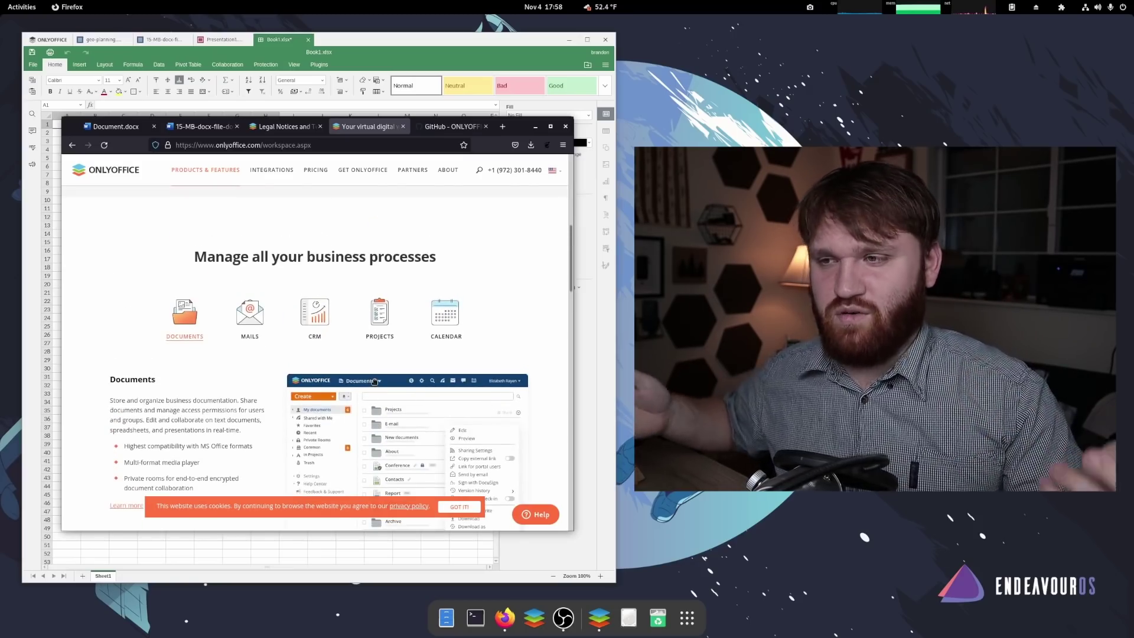
- Scroll the Desktop Editors download page to the DEB, RPM, Snap, Flatpak and AppImage packages
scroll(291, 379, "down", 4)
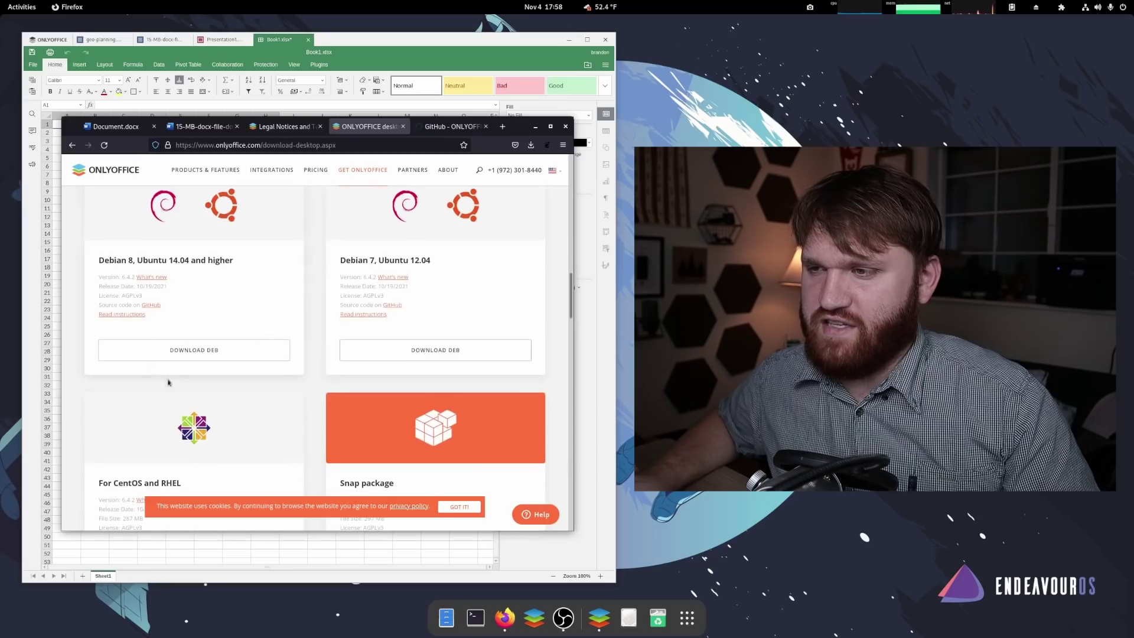
scroll(317, 357, "down", 4)
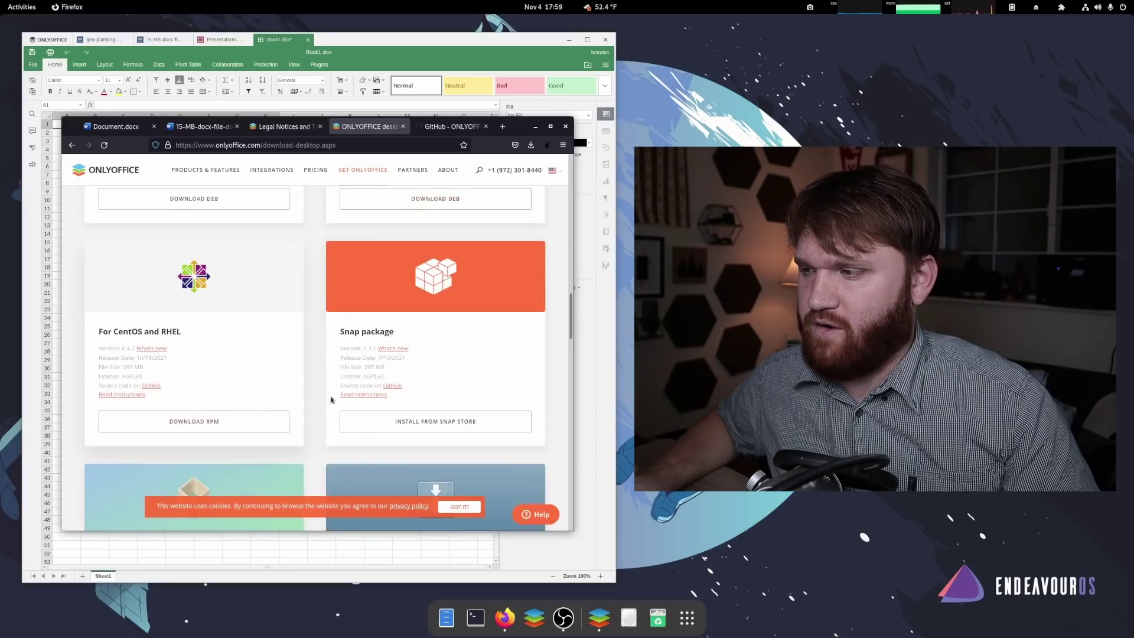
scroll(236, 319, "down", 3)
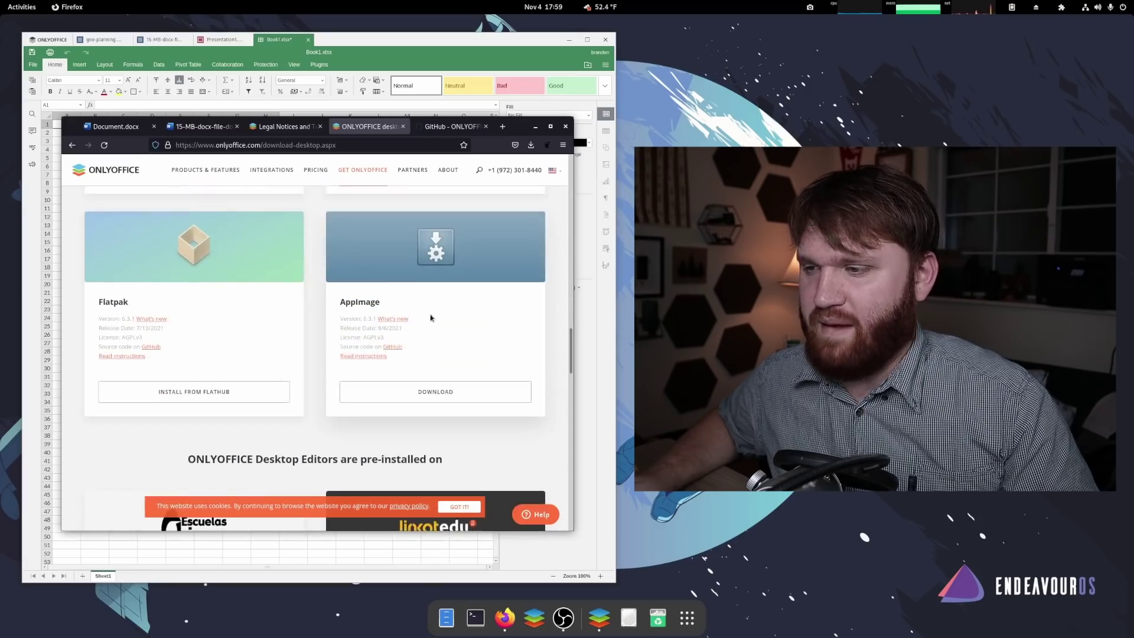
scroll(431, 320, "down", 4)
scroll(254, 295, "up", 5)
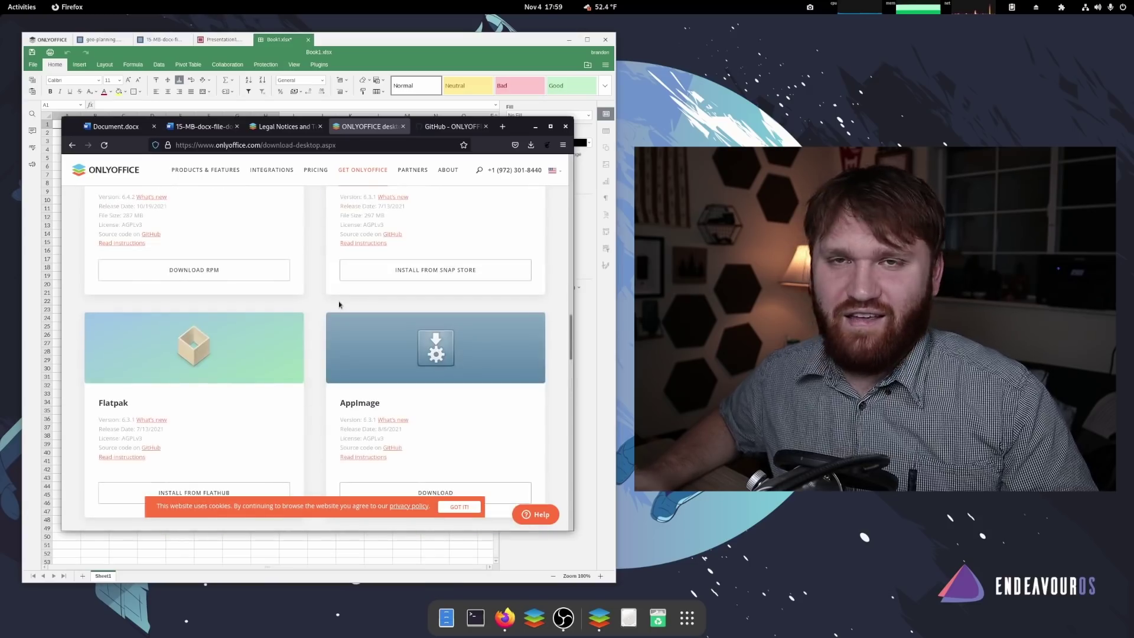